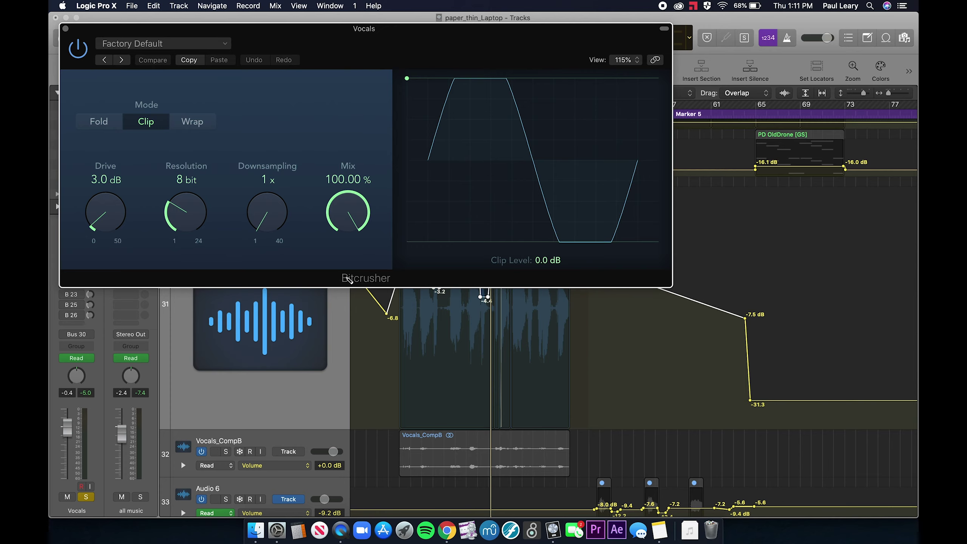
Replace the Bitcrusher on the Vocals channel with a stereo Stereo Delay and view its settings
{"action": "left_click", "coordinate": [66, 28]}
{"action": "left_click", "coordinate": [90, 268]}
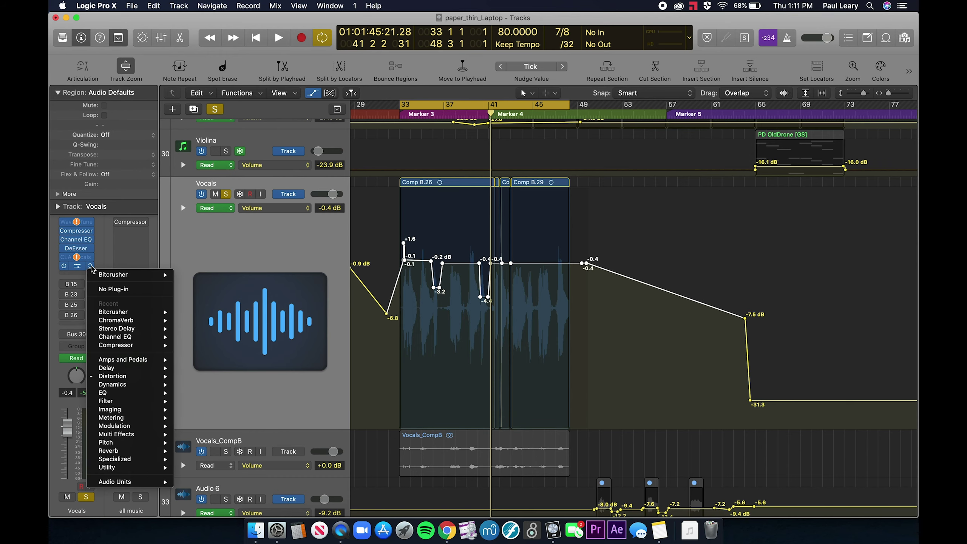
{"action": "mouse_move", "coordinate": [99, 331]}
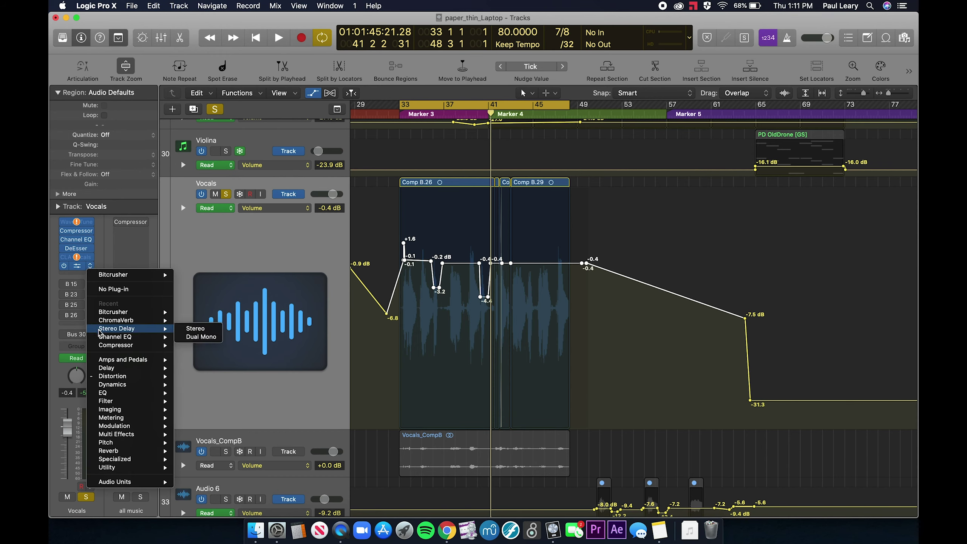
{"action": "left_click", "coordinate": [199, 328]}
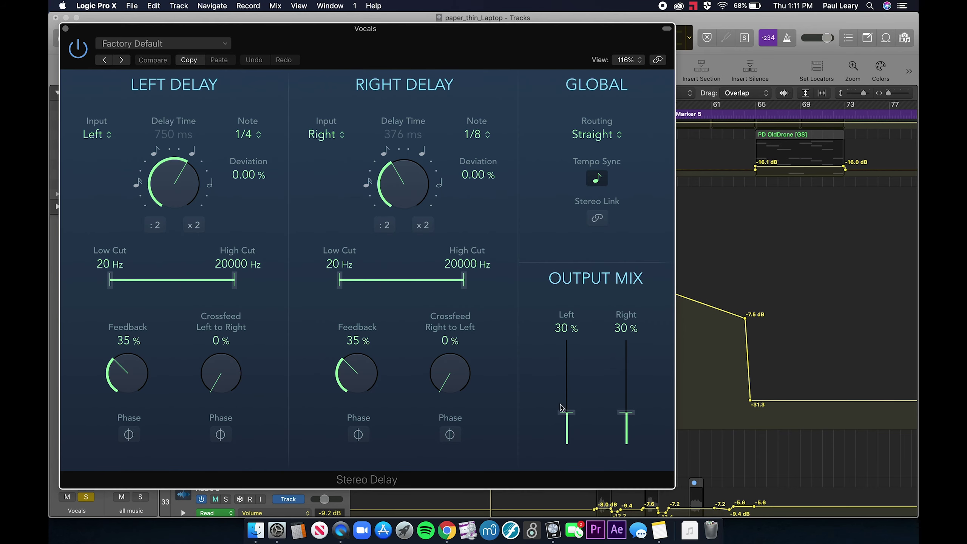
{"action": "left_click", "coordinate": [66, 29]}
Swap the Vocals channel's Stereo Delay for a stereo Ringshifter and view its settings enlarged to 150%
{"action": "left_click", "coordinate": [91, 267]}
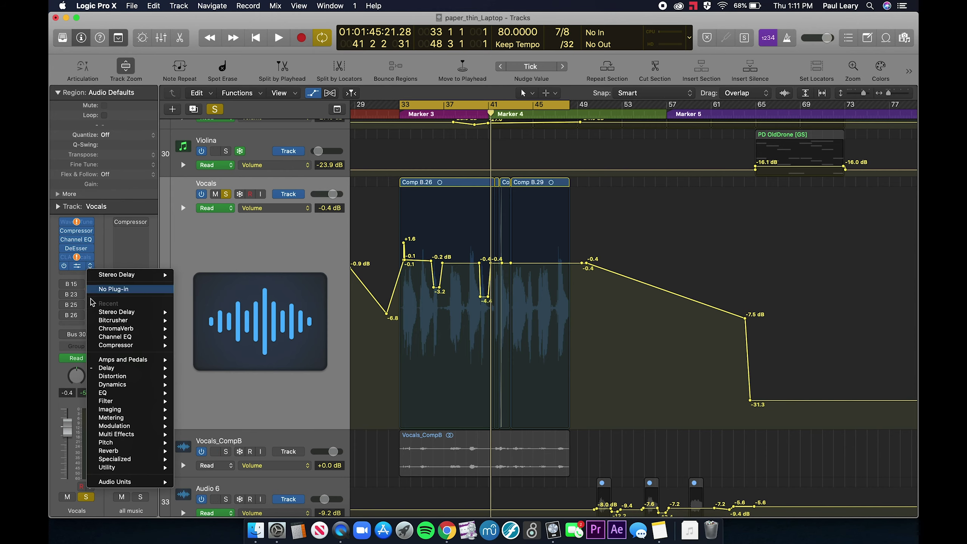
{"action": "mouse_move", "coordinate": [109, 429]}
{"action": "mouse_move", "coordinate": [210, 478]}
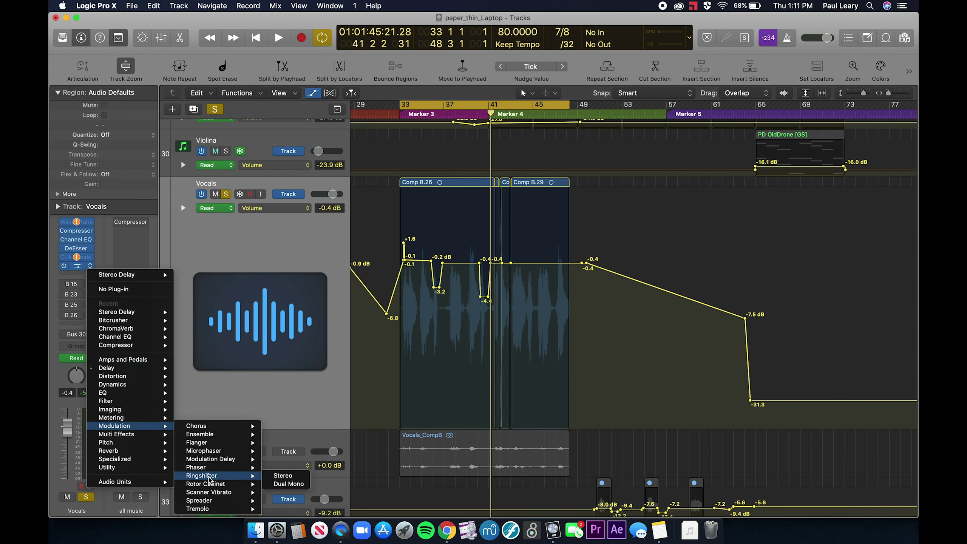
{"action": "left_click", "coordinate": [284, 475]}
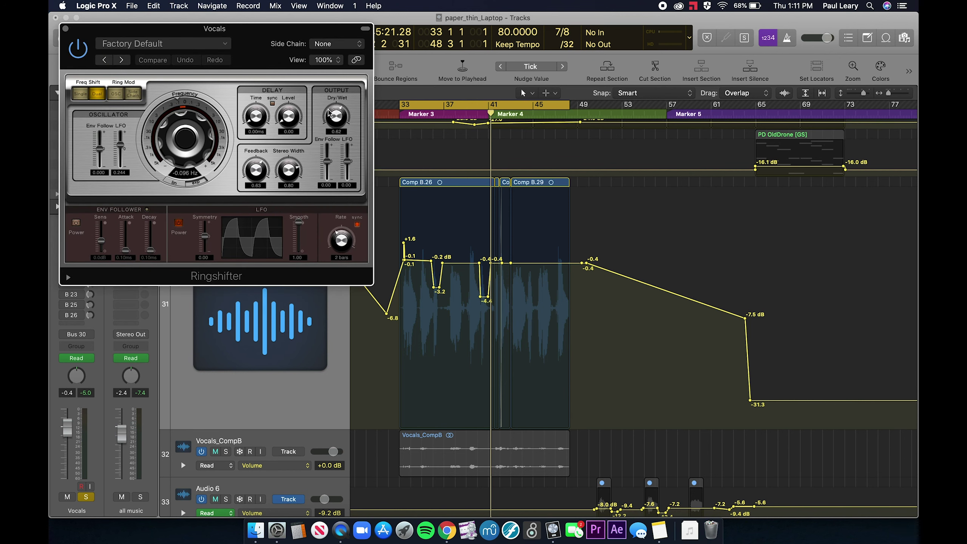
{"action": "left_click", "coordinate": [370, 284]}
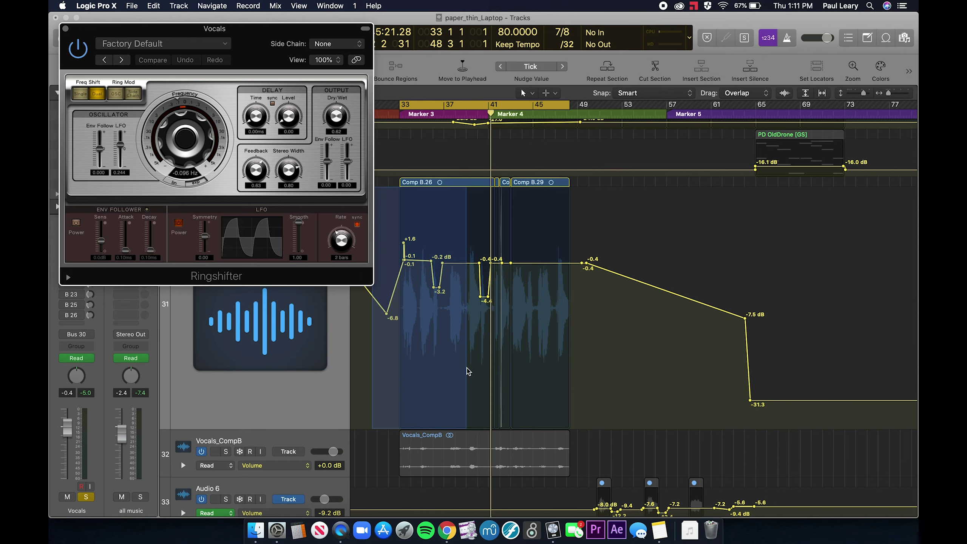
{"action": "left_click_drag", "start_coordinate": [371, 282], "coordinate": [528, 442]}
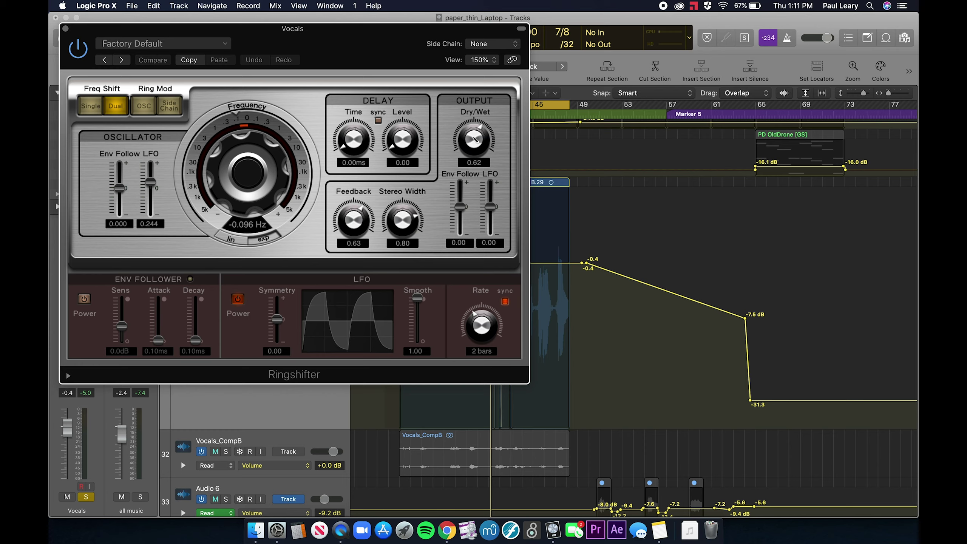
{"action": "left_click", "coordinate": [65, 28]}
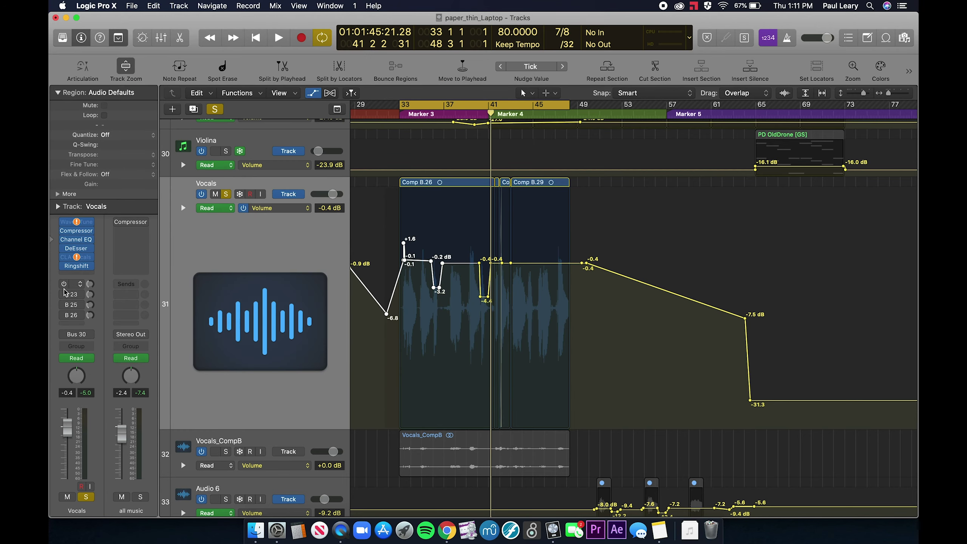
Swap the Vocals channel's Ringshifter for a stereo Rotor Cabinet and look over its horn, drum and balance controls
{"action": "left_click", "coordinate": [89, 267]}
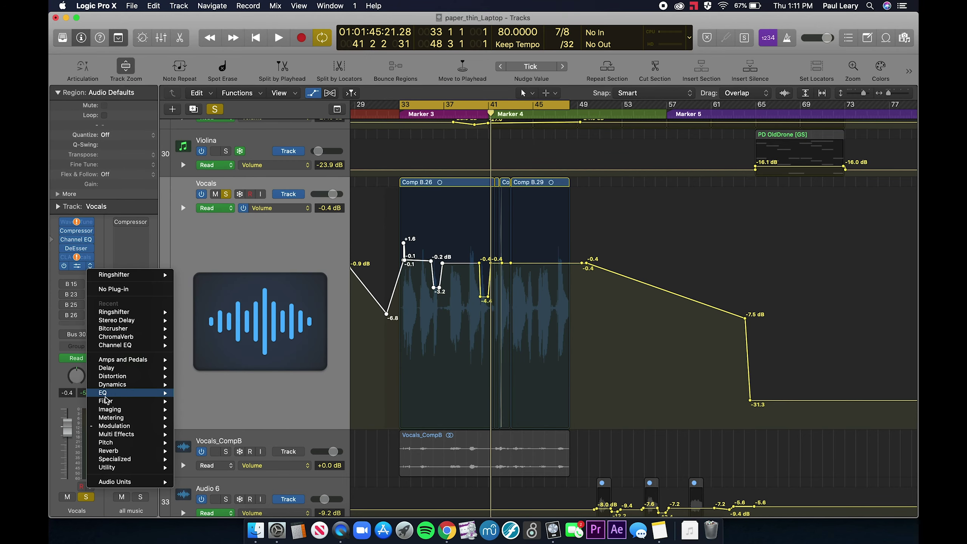
{"action": "mouse_move", "coordinate": [102, 425]}
{"action": "mouse_move", "coordinate": [213, 483]}
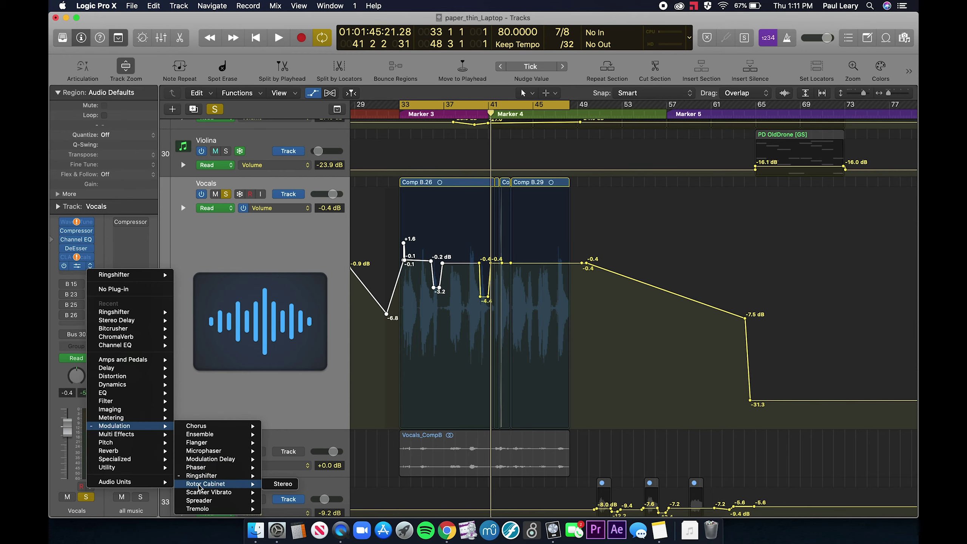
{"action": "left_click", "coordinate": [280, 484]}
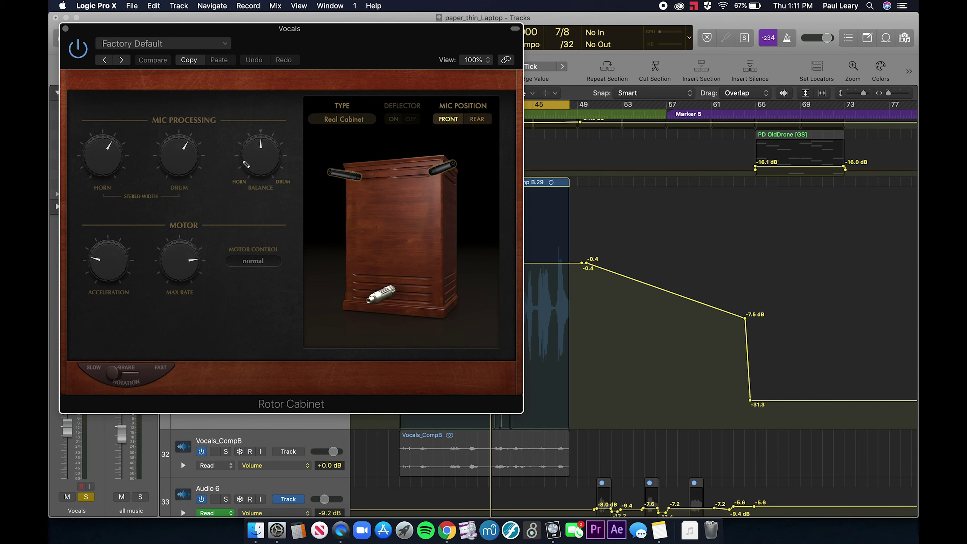
{"action": "mouse_move", "coordinate": [258, 167]}
{"action": "mouse_move", "coordinate": [102, 168]}
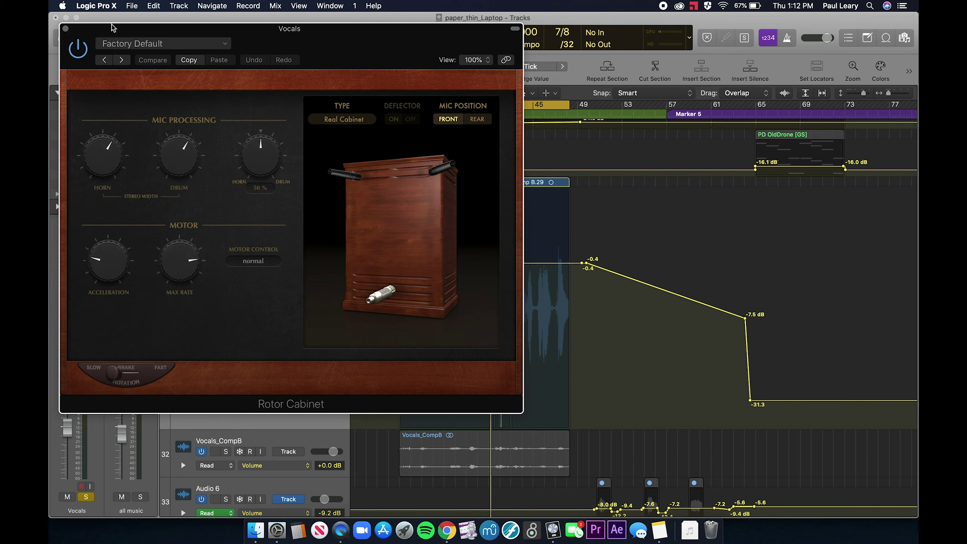
{"action": "left_click", "coordinate": [65, 29]}
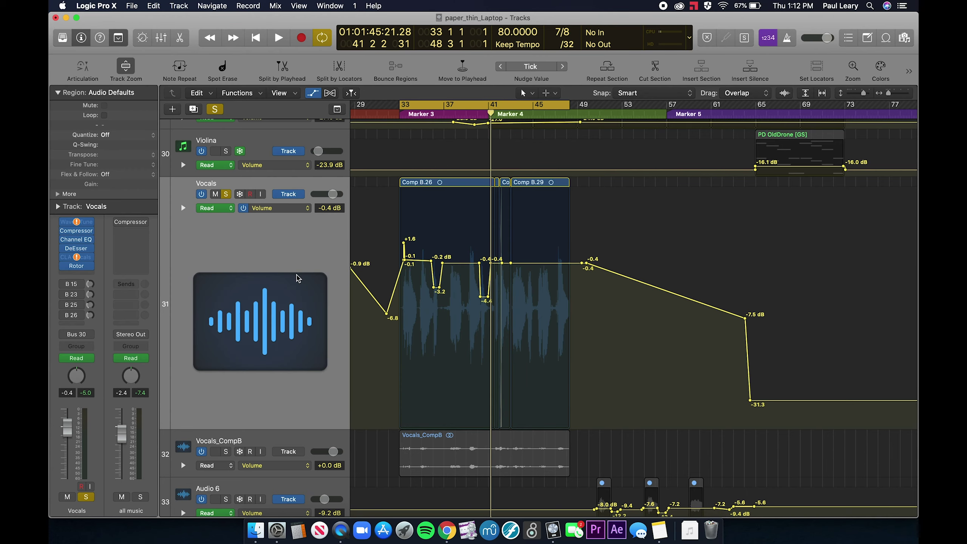
Play the Vocals track briefly with the Rotor Cabinet, stop playback and remove that plug-in from the channel
{"action": "key", "text": "space"}
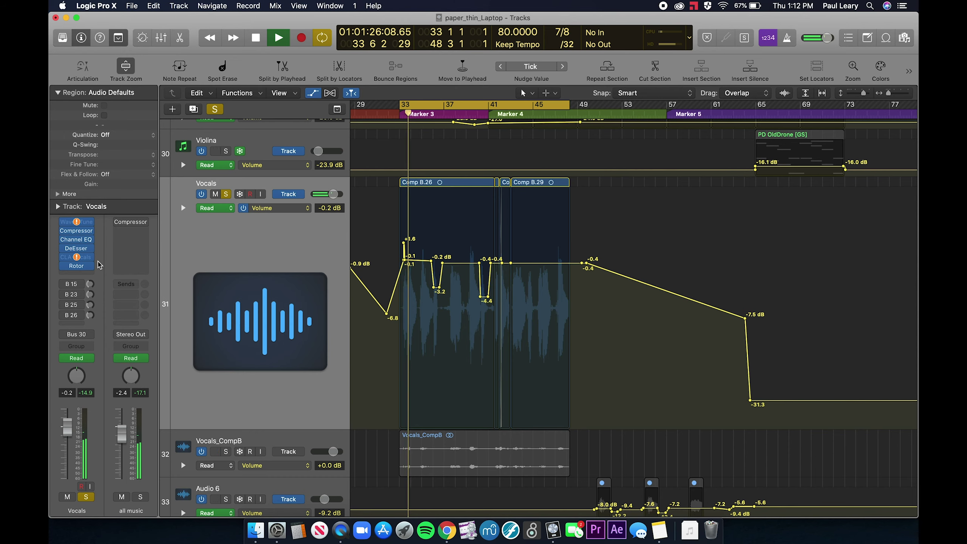
{"action": "key", "text": "space"}
{"action": "left_click", "coordinate": [90, 266]}
{"action": "left_click", "coordinate": [99, 290]}
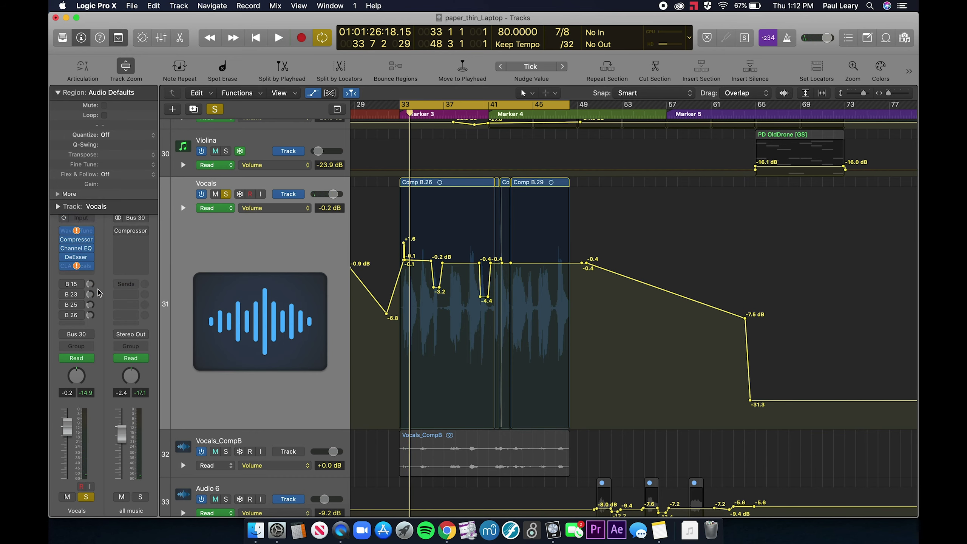
{"action": "left_click", "coordinate": [81, 326]}
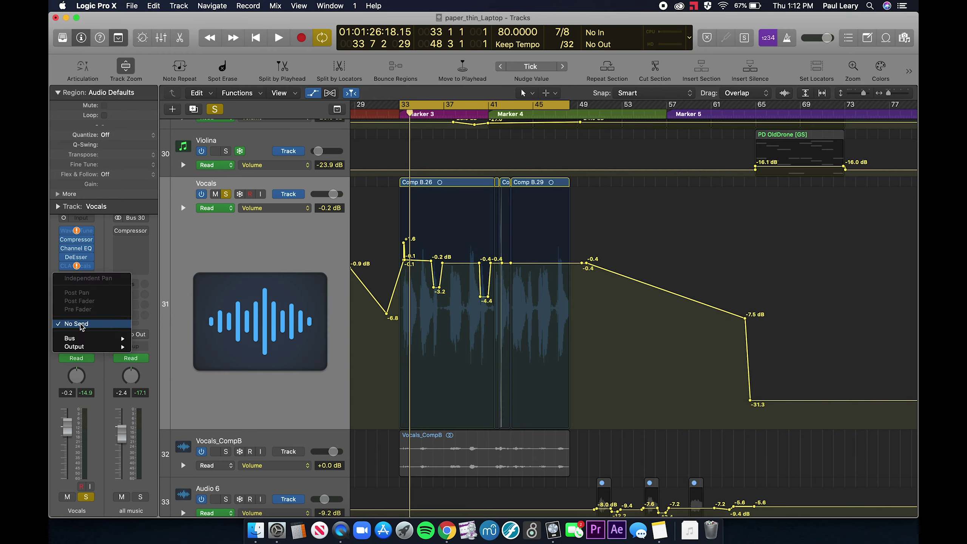
{"action": "left_click", "coordinate": [100, 240]}
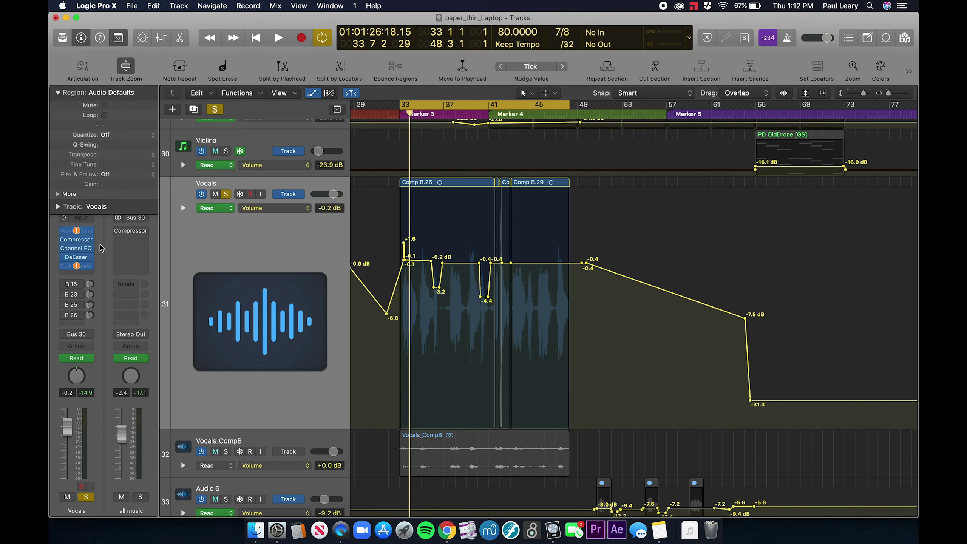
{"action": "left_click", "coordinate": [81, 323]}
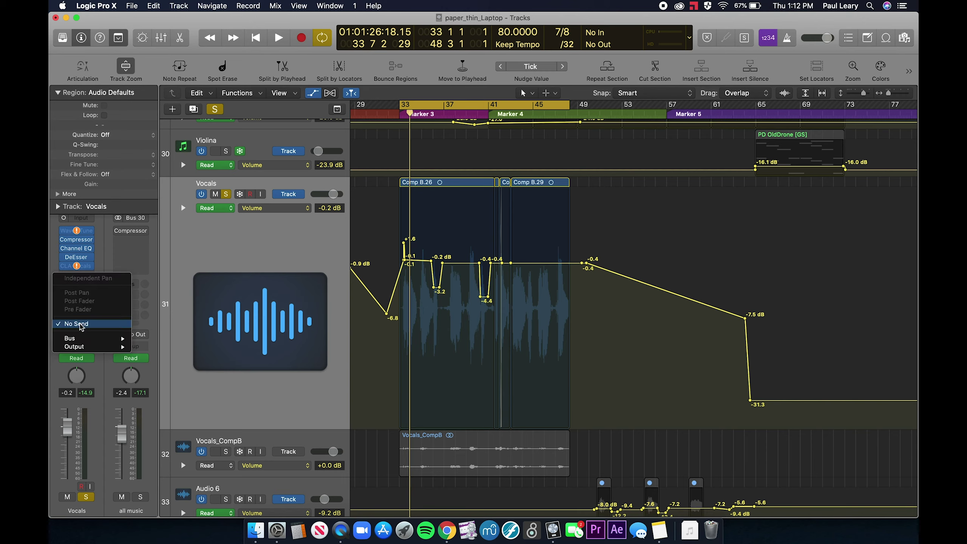
{"action": "left_click", "coordinate": [80, 324]}
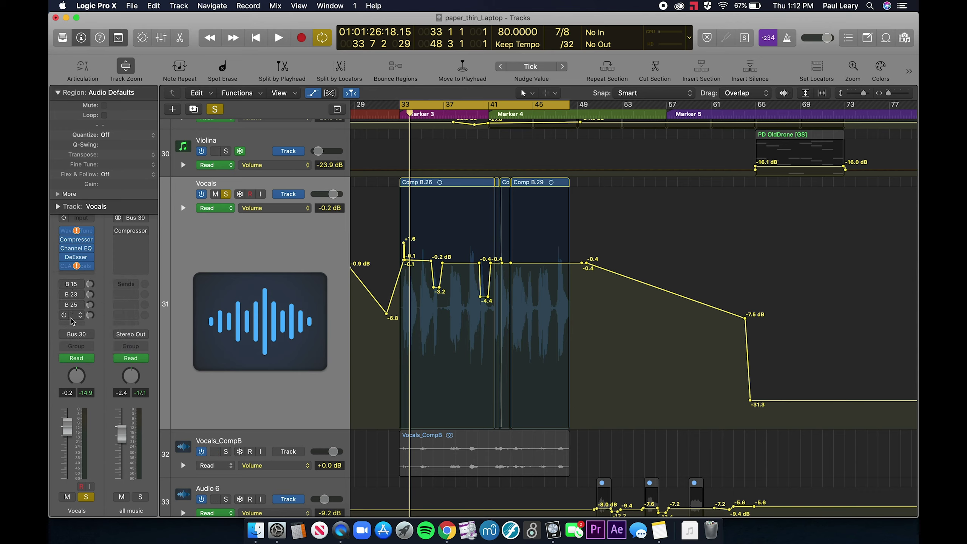
Add a send to the unused Bus 4 in the next free send slot of the Vocals channel
{"action": "mouse_move", "coordinate": [72, 316]}
{"action": "left_click", "coordinate": [80, 324]}
{"action": "mouse_move", "coordinate": [82, 338]}
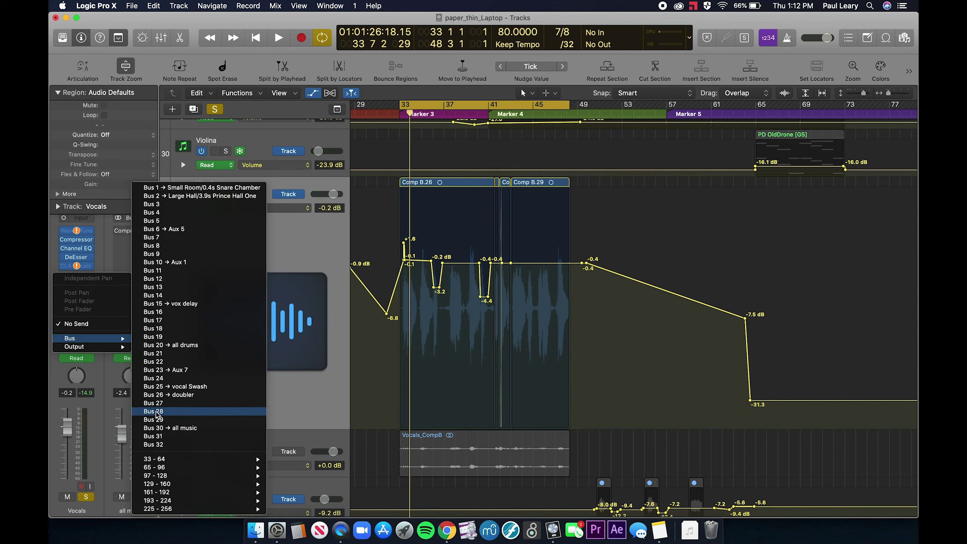
{"action": "mouse_move", "coordinate": [173, 493]}
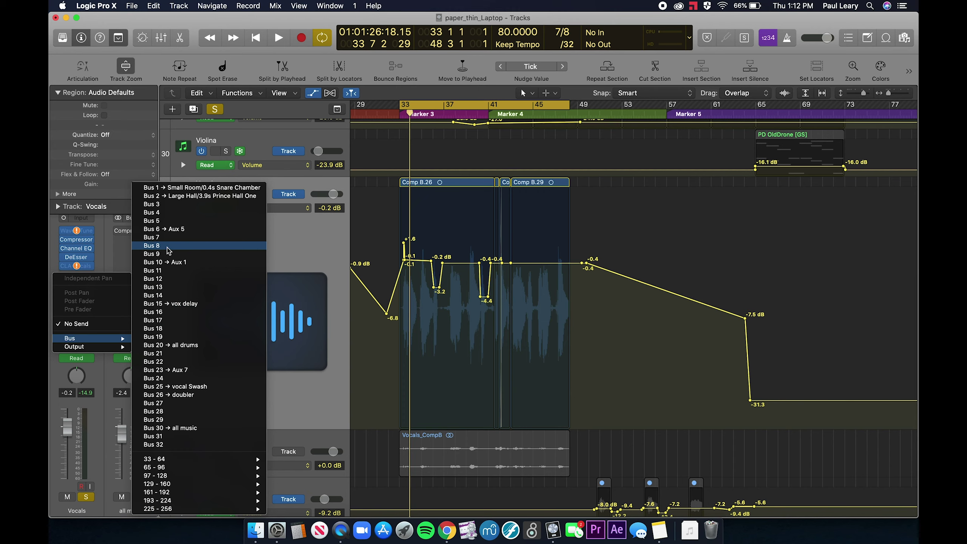
{"action": "left_click", "coordinate": [168, 214]}
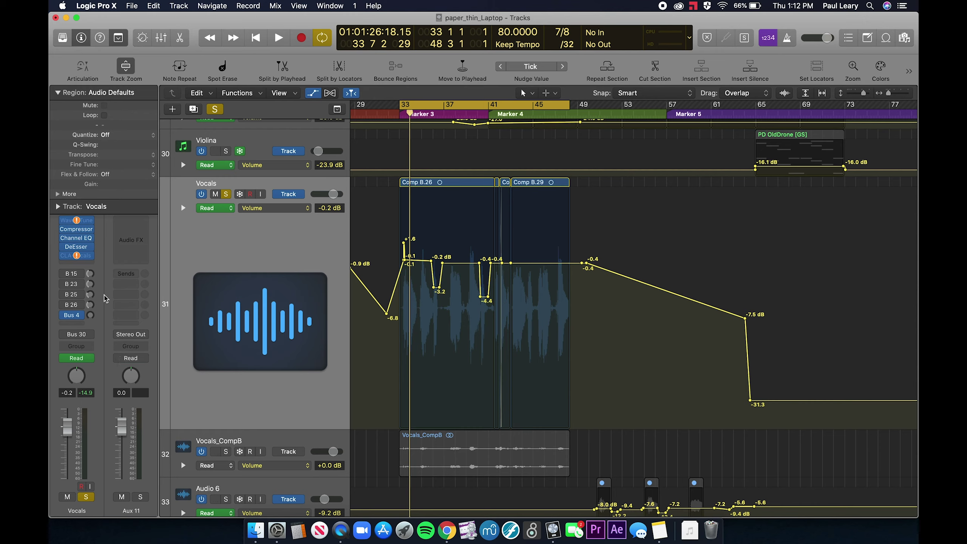
Collapse the Region inspector and name the aux channel fed by Bus 4 "roto"
{"action": "left_click", "coordinate": [57, 93]}
{"action": "mouse_move", "coordinate": [73, 320]}
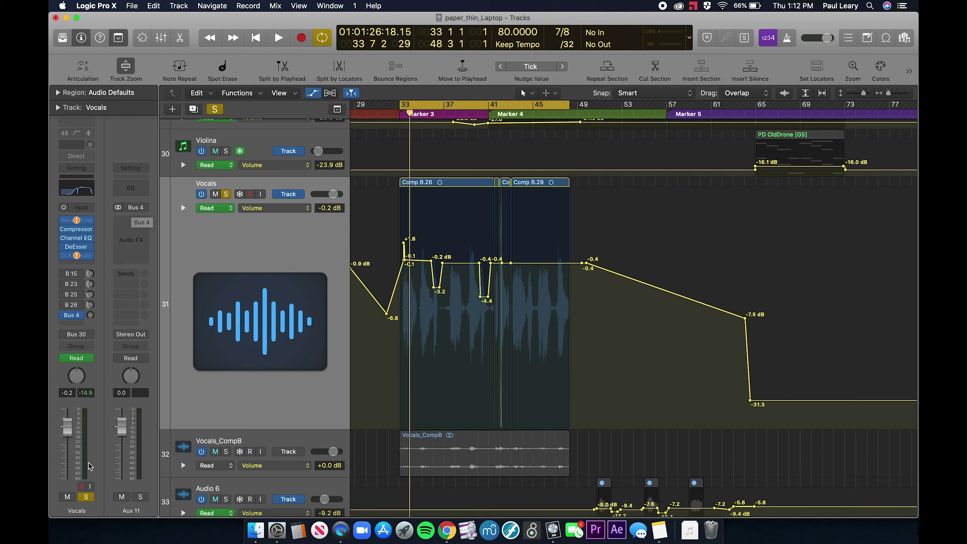
{"action": "double_click", "coordinate": [132, 511]}
{"action": "type", "text": "roto"}
{"action": "key", "text": "Return"}
Check the bus list of the last send on the Vocals channel, keeping Bus 4 → roto selected
{"action": "left_click", "coordinate": [79, 315]}
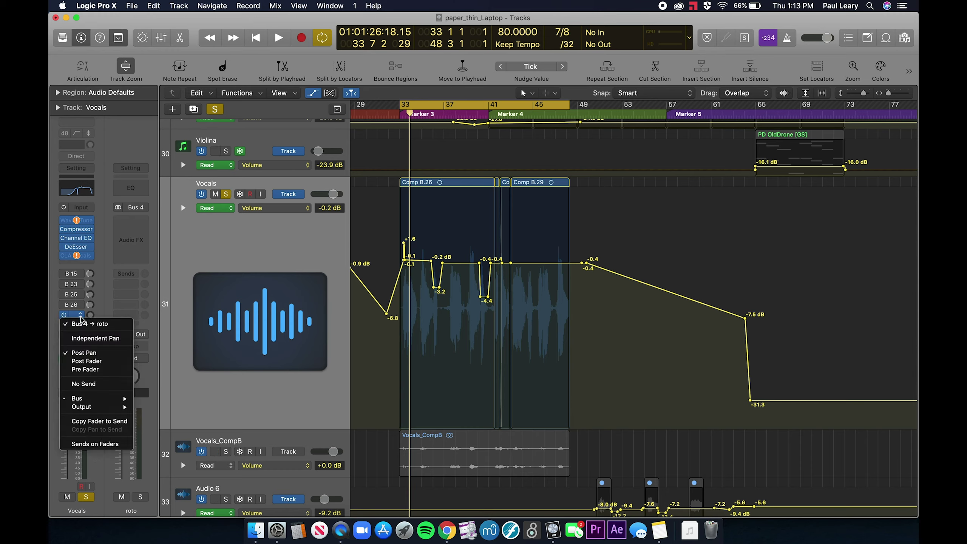
{"action": "left_click", "coordinate": [83, 384]}
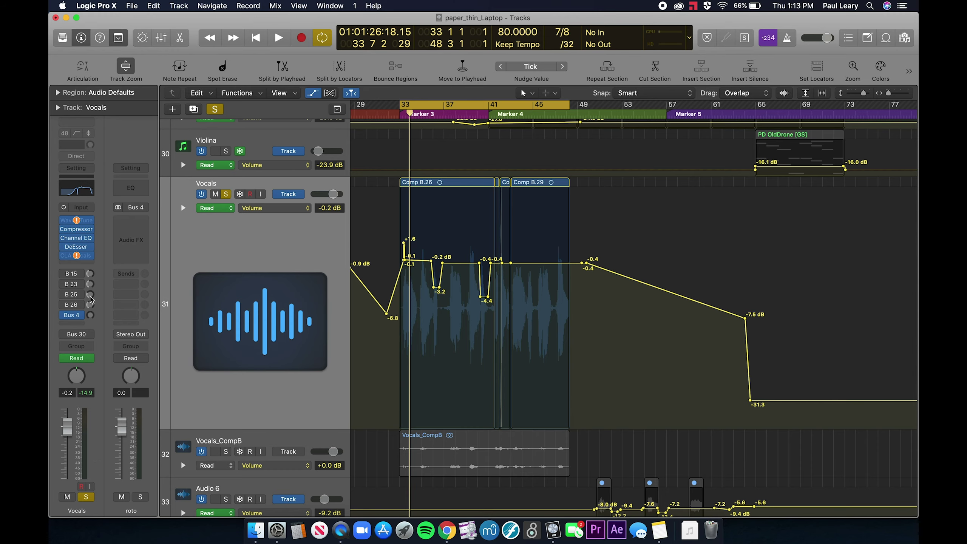
{"action": "left_click", "coordinate": [81, 315]}
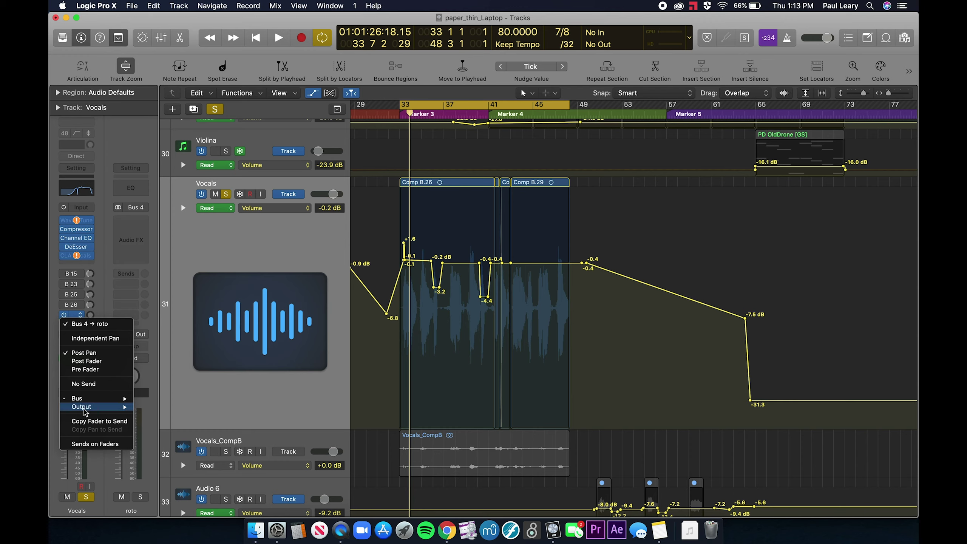
{"action": "mouse_move", "coordinate": [84, 399]}
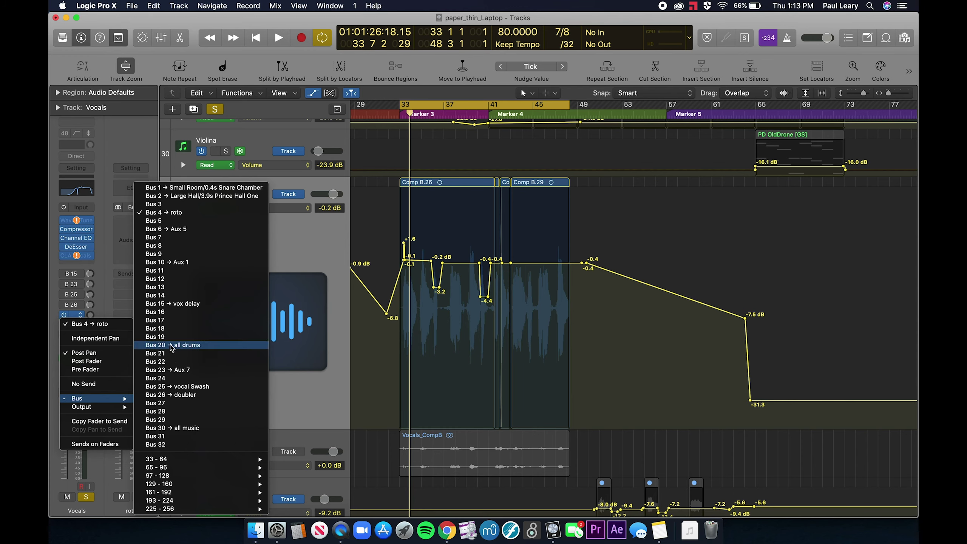
{"action": "left_click", "coordinate": [163, 212]}
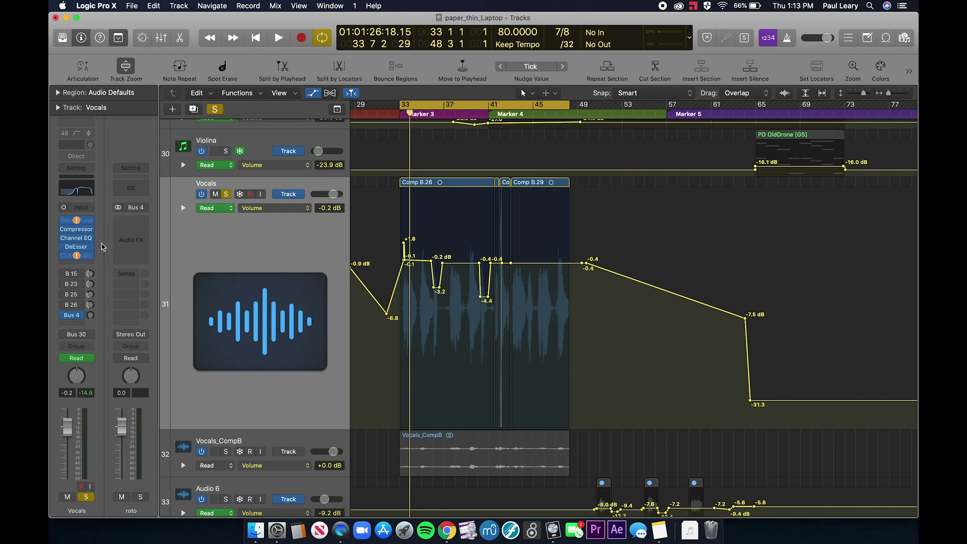
Insert a stereo Rotor Cabinet on the roto aux channel and close its plug-in window
{"action": "mouse_move", "coordinate": [134, 254]}
{"action": "left_click", "coordinate": [133, 222]}
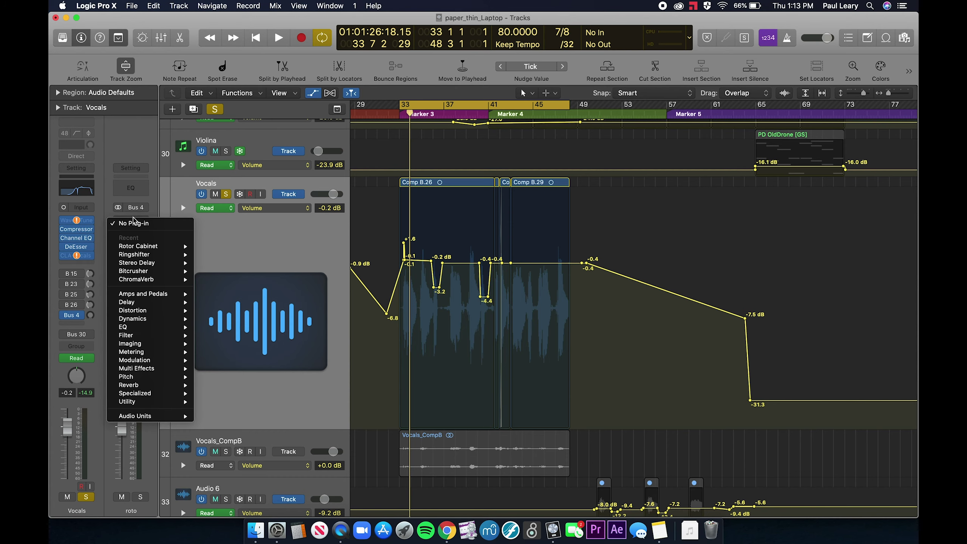
{"action": "mouse_move", "coordinate": [133, 249]}
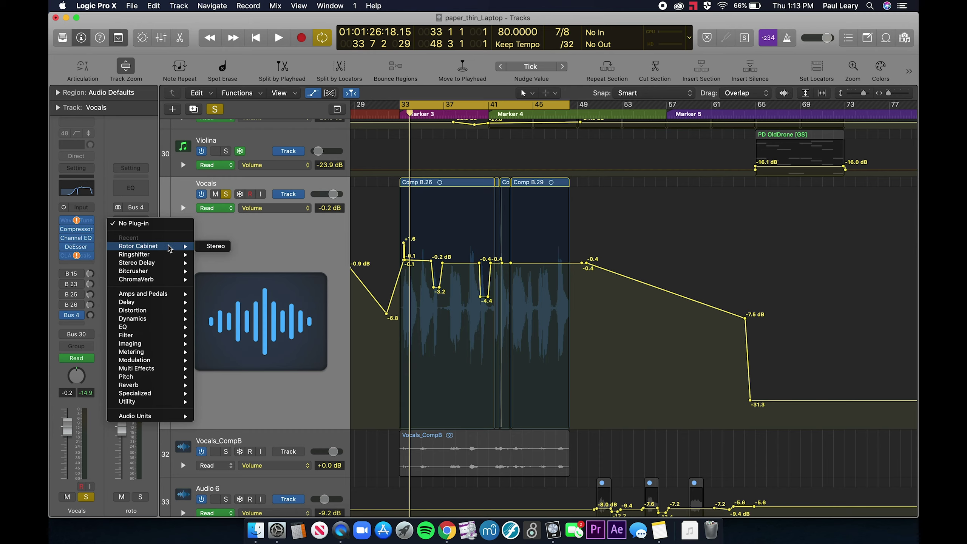
{"action": "left_click", "coordinate": [213, 247]}
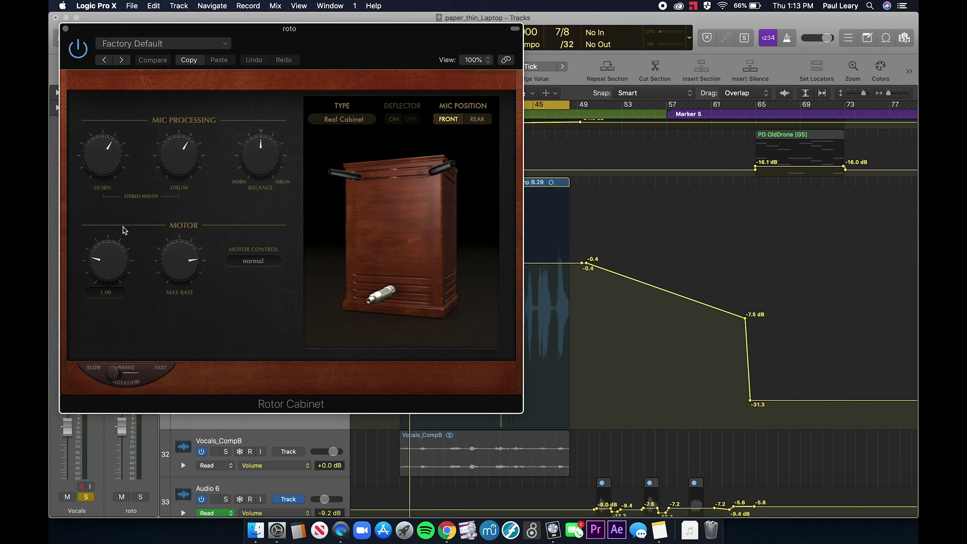
{"action": "left_click", "coordinate": [65, 28]}
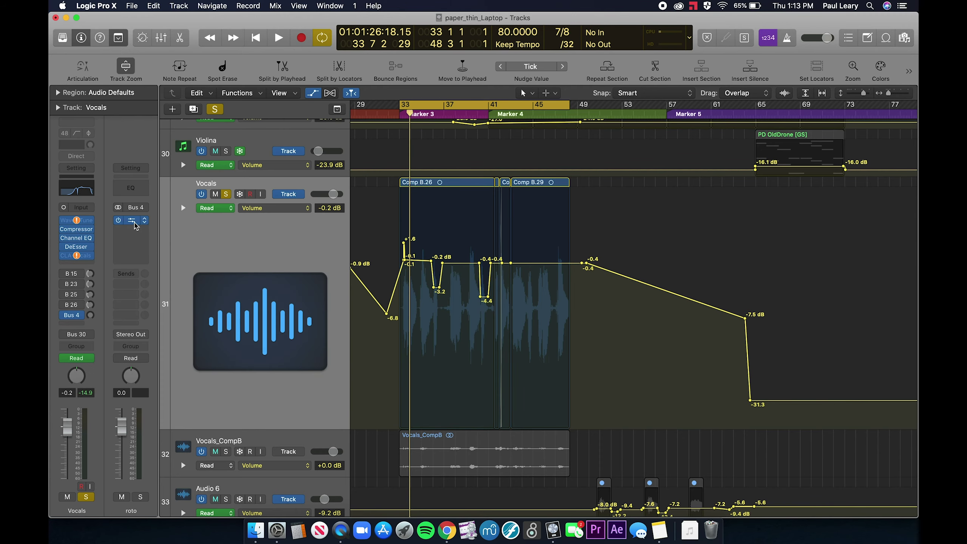
Rename the aux channel holding the Rotor Cabinet to "rotor"
{"action": "double_click", "coordinate": [131, 510]}
{"action": "type", "text": "rotor"}
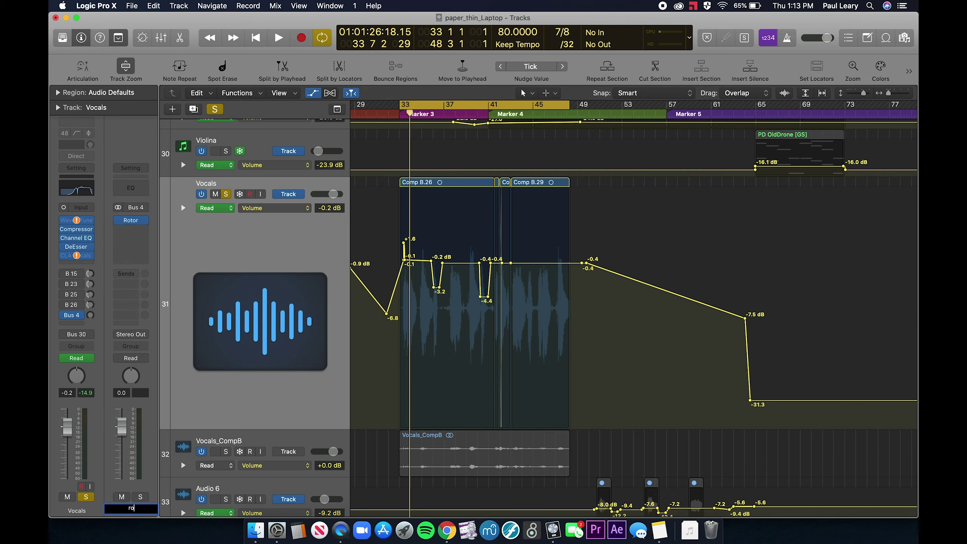
{"action": "key", "text": "Return"}
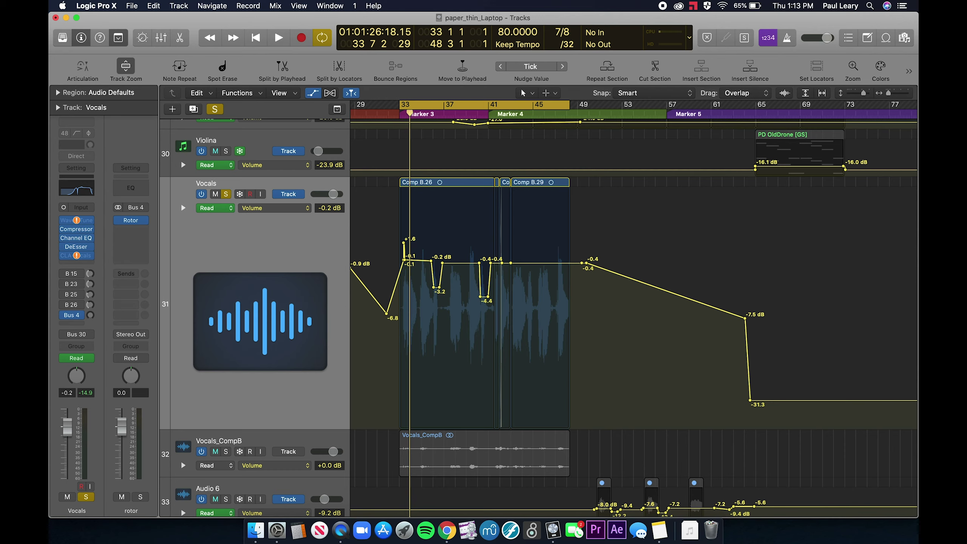
Raise the Bus 4 send level on the Vocals channel to feed the rotor aux
{"action": "mouse_move", "coordinate": [128, 226]}
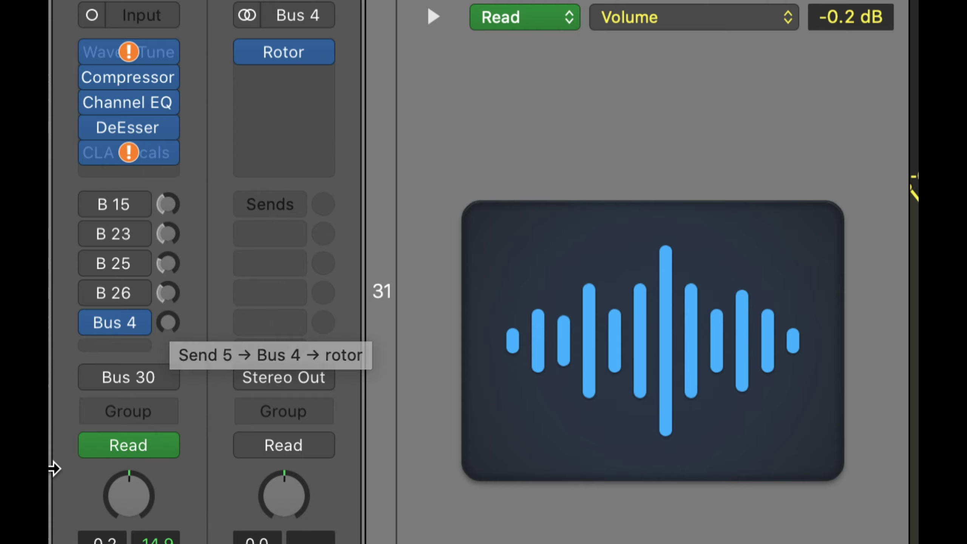
{"action": "left_click_drag", "start_coordinate": [90, 321], "coordinate": [89, 209]}
{"action": "left_click_drag", "start_coordinate": [166, 202], "coordinate": [184, 107]}
{"action": "mouse_move", "coordinate": [278, 57]}
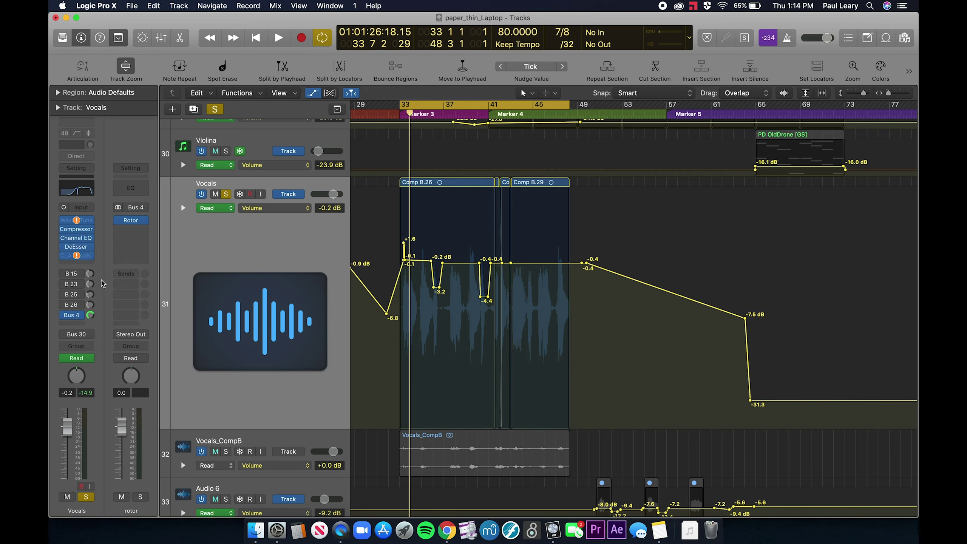
{"action": "key", "text": "ctrl+alt+super+Up"}
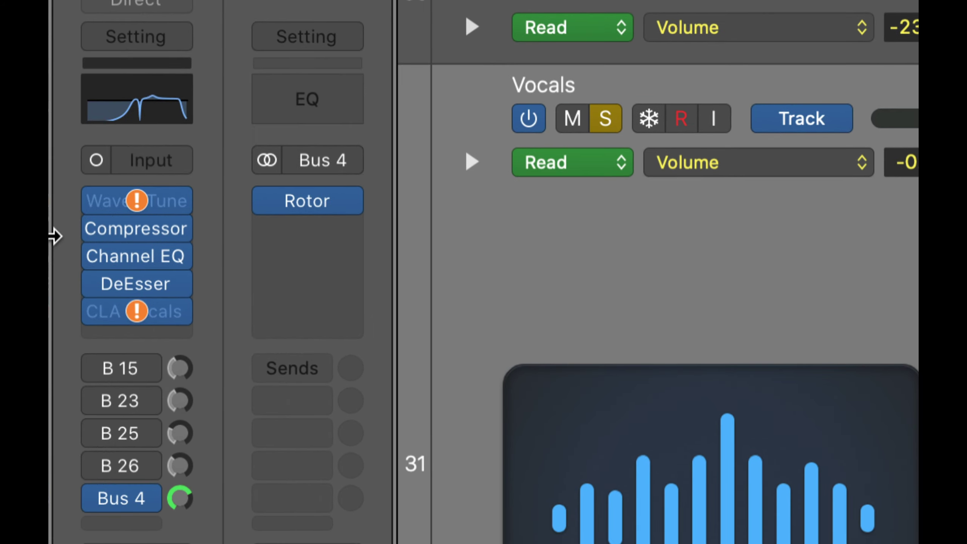
Change the Vocals channel's output from Bus 30 → all music to No Output
{"action": "mouse_move", "coordinate": [232, 208]}
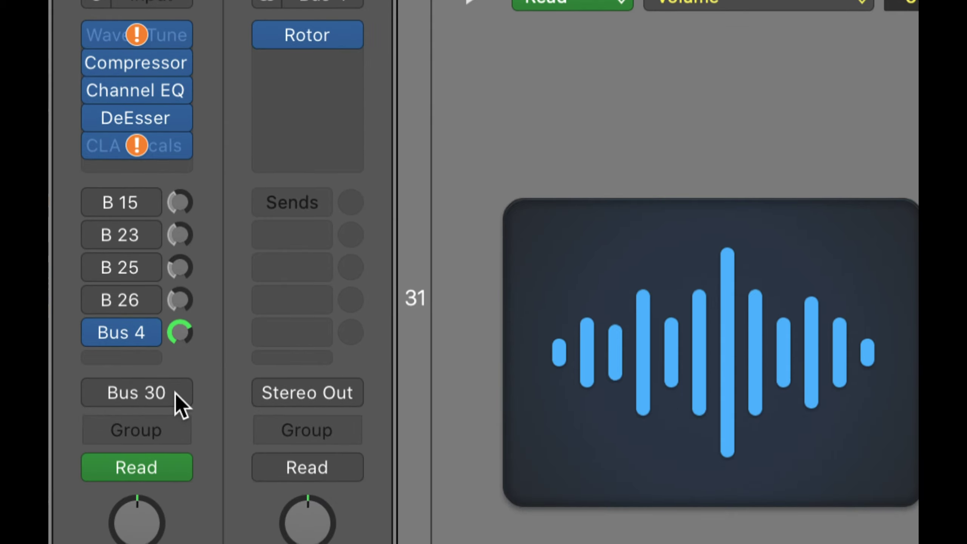
{"action": "left_click", "coordinate": [176, 394]}
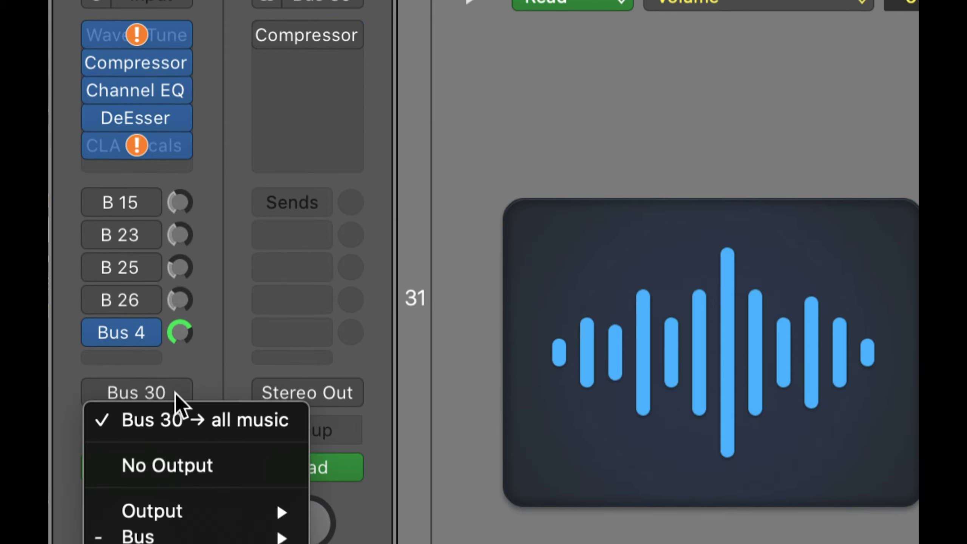
{"action": "left_click", "coordinate": [194, 465]}
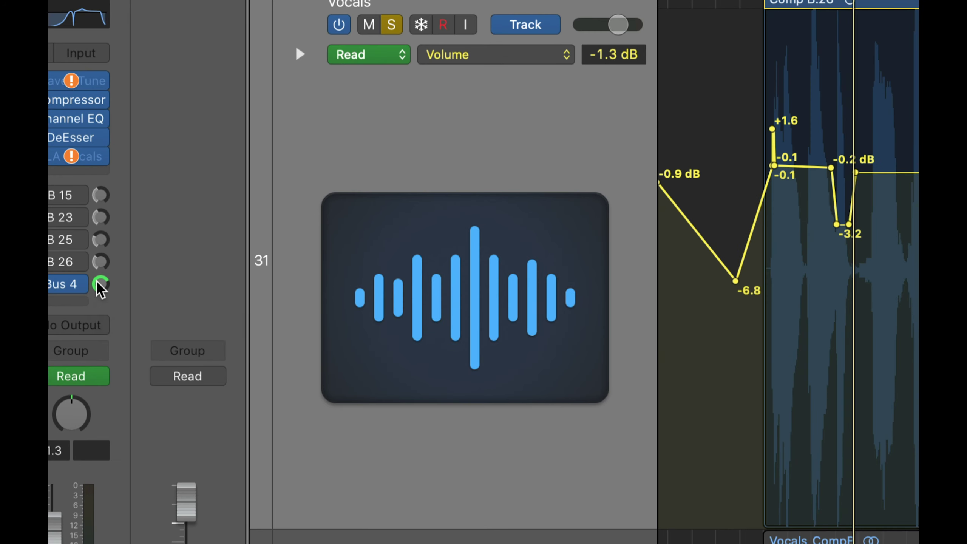
Lower the Vocals Bus 4 send fully and raise it again during playback, stopping playback when done
{"action": "left_click", "coordinate": [101, 288]}
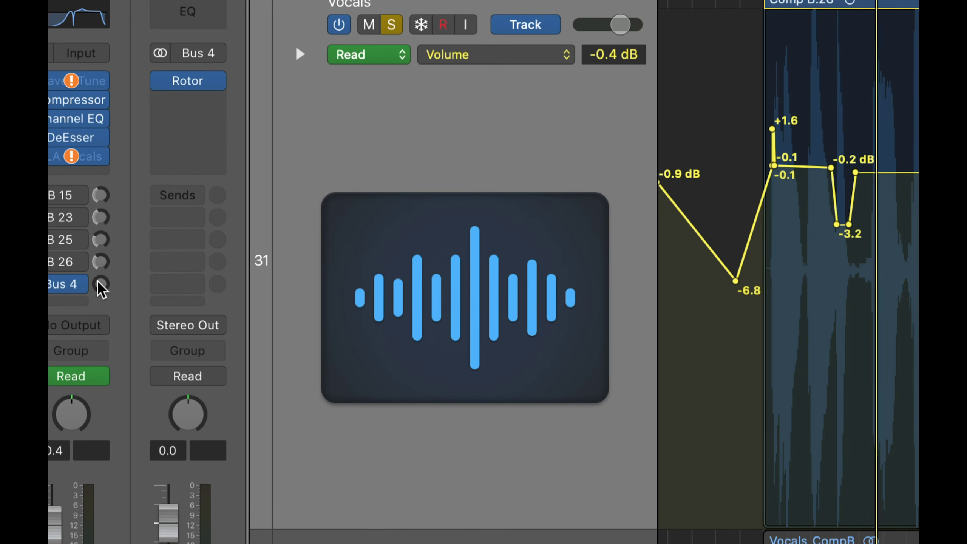
{"action": "left_click_drag", "start_coordinate": [99, 289], "coordinate": [99, 266]}
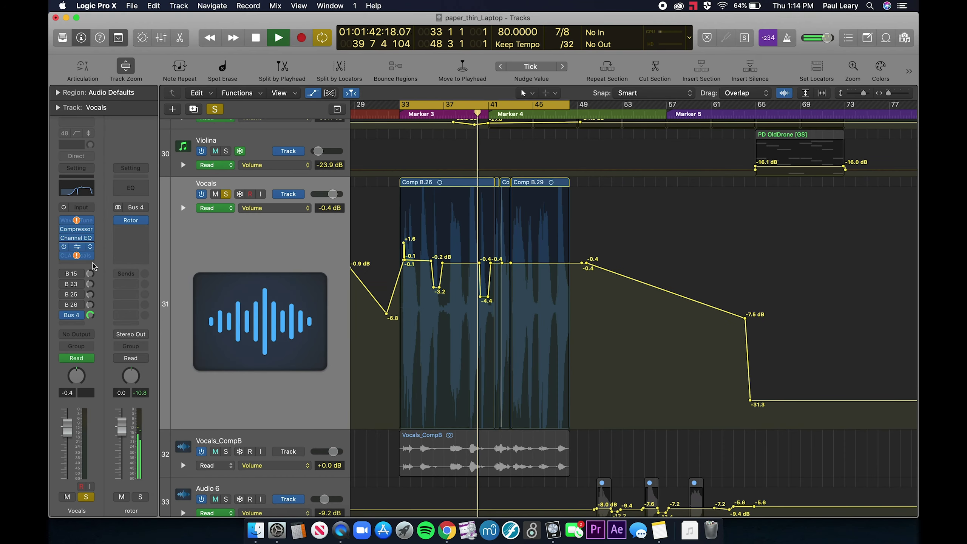
{"action": "key", "text": "space"}
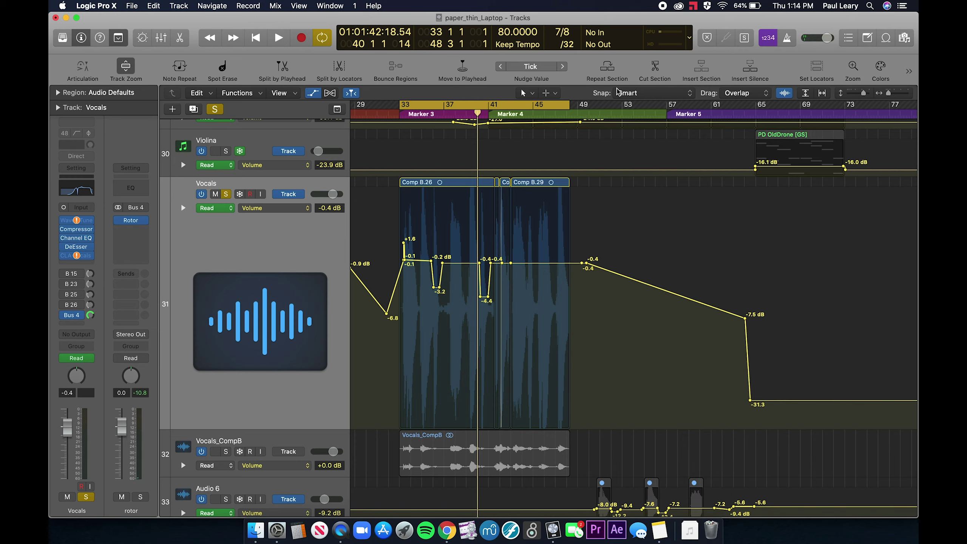
Add a Channel EQ to the rotor aux channel and enable its low cut at 275 Hz, 24dB/Oct
{"action": "left_click_drag", "start_coordinate": [827, 38], "coordinate": [856, 46]}
{"action": "left_click", "coordinate": [132, 188]}
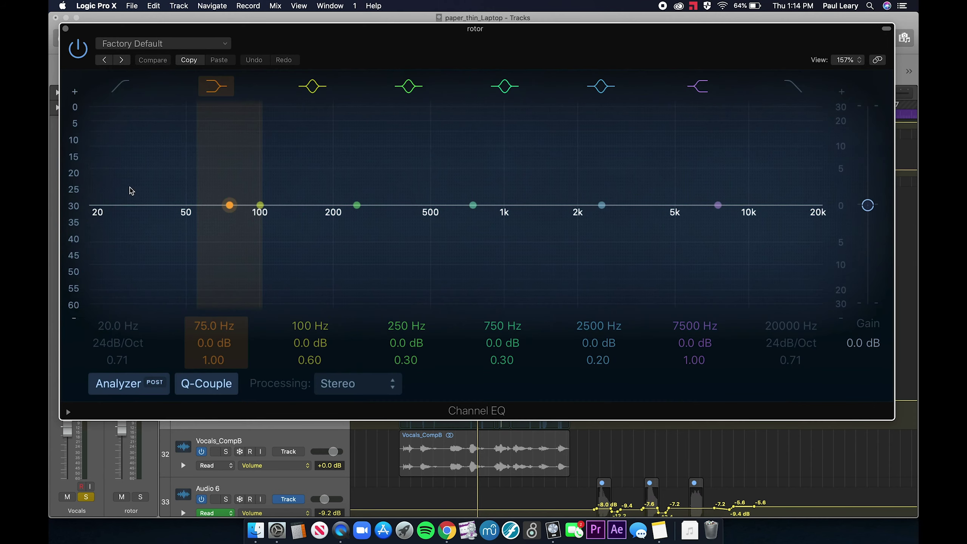
{"action": "left_click", "coordinate": [120, 87]}
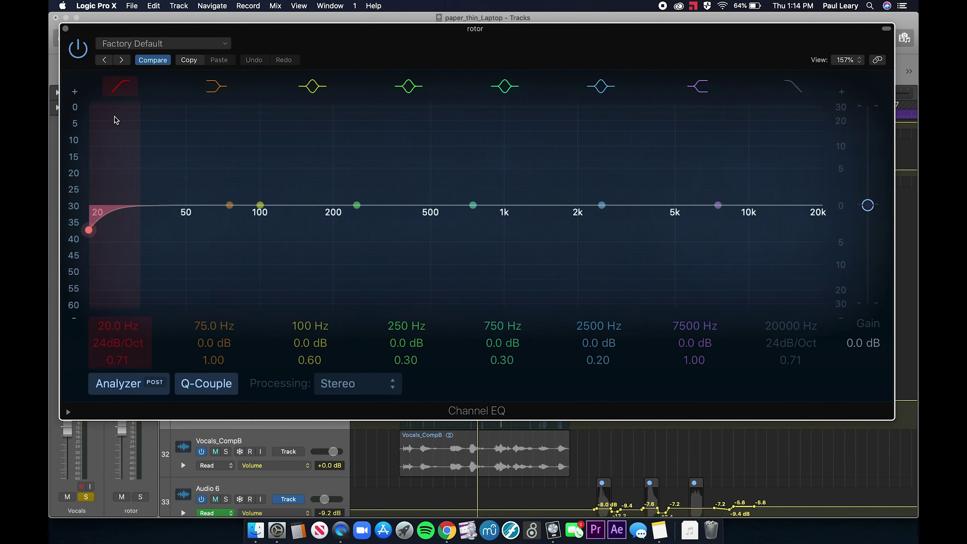
{"action": "left_click_drag", "start_coordinate": [90, 231], "coordinate": [368, 230]}
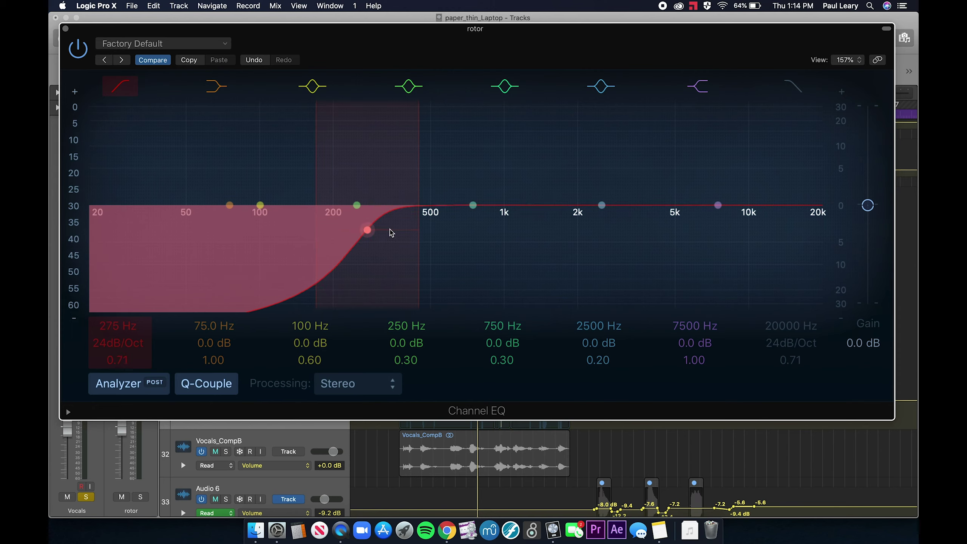
Boost 800 Hz by 4.0 dB and cut 1900 Hz by 19.0 dB with a Q of 0.51 in the rotor EQ
{"action": "left_click_drag", "start_coordinate": [473, 206], "coordinate": [483, 188]}
{"action": "left_click", "coordinate": [603, 214]}
{"action": "left_click_drag", "start_coordinate": [602, 213], "coordinate": [573, 289]}
{"action": "mouse_move", "coordinate": [598, 358]}
{"action": "left_mouse_down"}
{"action": "mouse_move", "coordinate": [598, 324]}
{"action": "mouse_move", "coordinate": [599, 358]}
{"action": "left_mouse_up"}
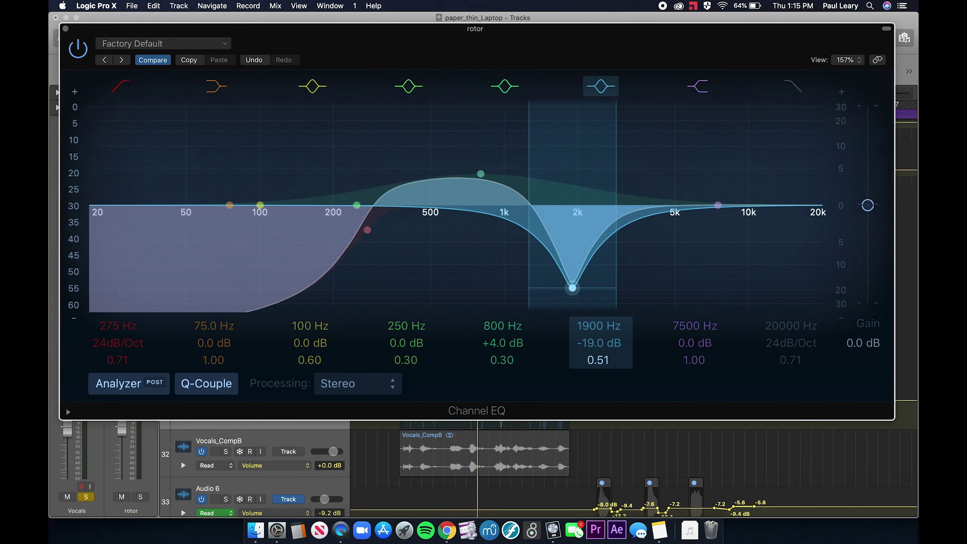
Boost the EQ's high shelf to +17.0 dB at 5500 Hz while auditioning the playback
{"action": "left_click_drag", "start_coordinate": [719, 204], "coordinate": [716, 173]}
{"action": "key", "text": "space"}
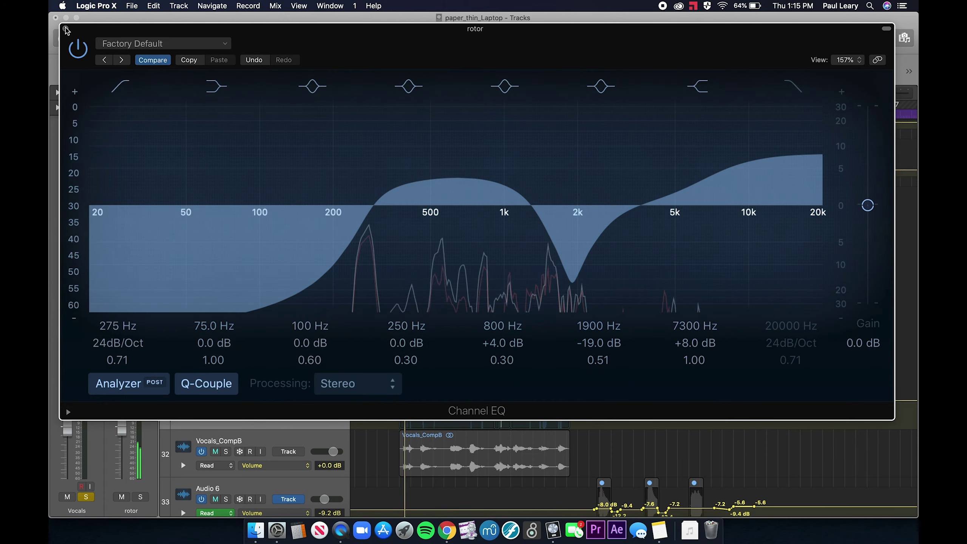
{"action": "left_click_drag", "start_coordinate": [716, 174], "coordinate": [681, 136]}
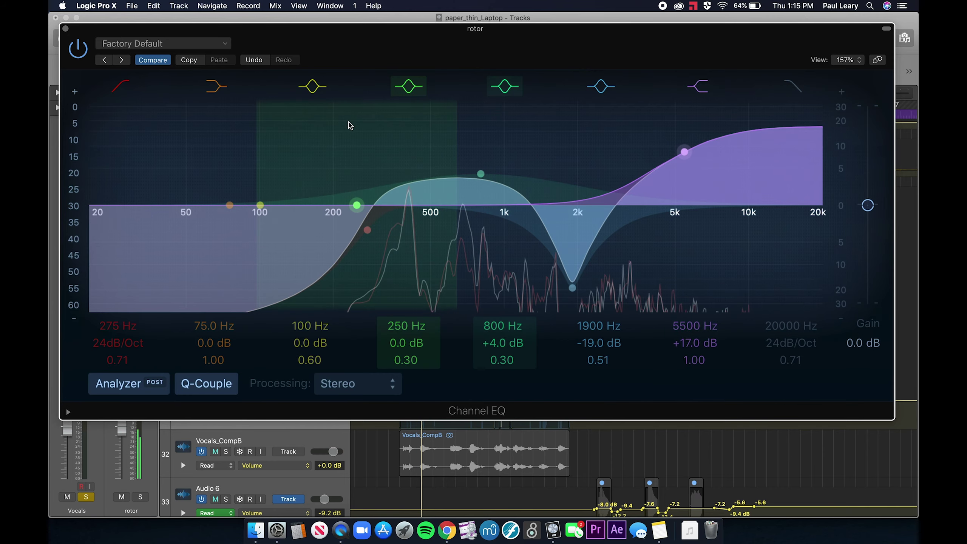
Close the EQ window and move the Channel EQ above the Rotor Cabinet on the rotor channel
{"action": "key", "text": "super+w"}
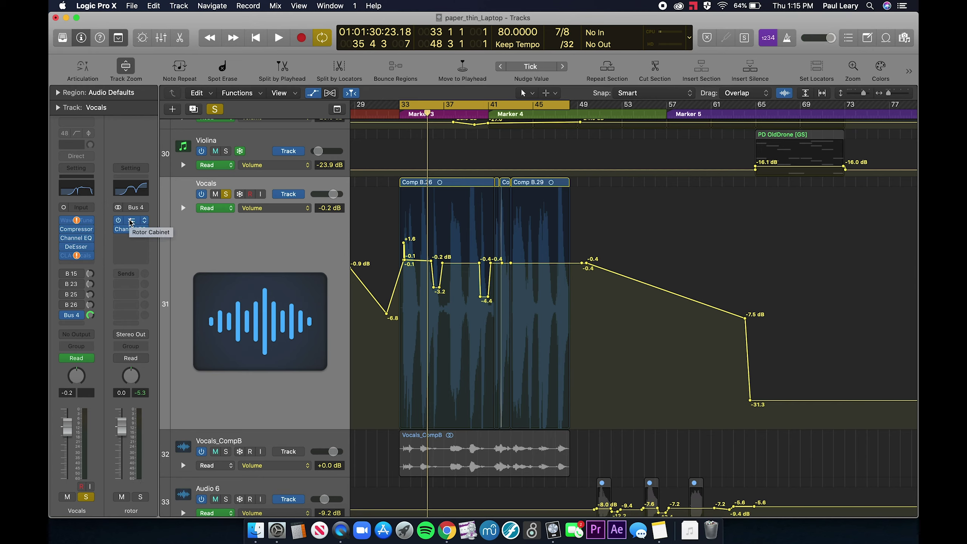
{"action": "left_click_drag", "start_coordinate": [131, 236], "coordinate": [136, 216]}
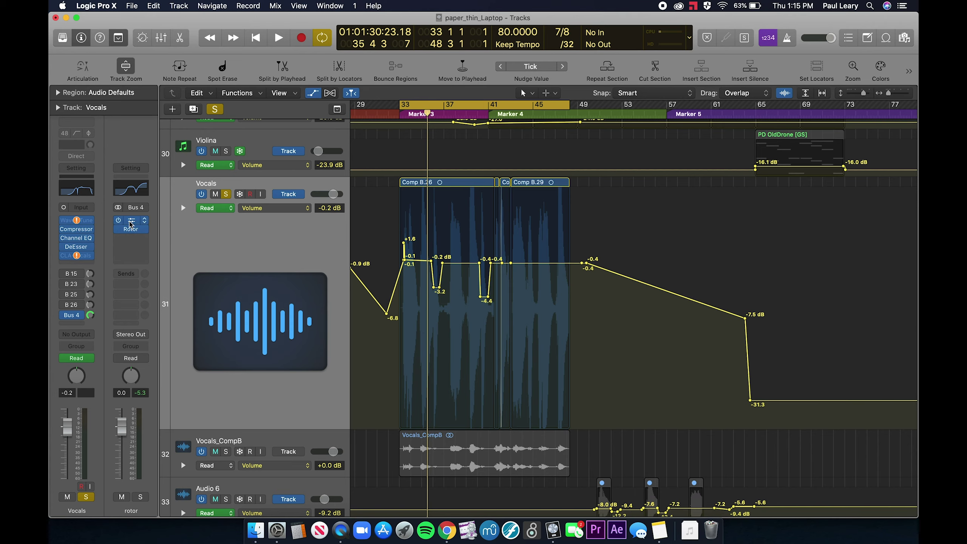
Insert a stereo Flanger below the Rotor Cabinet on the rotor channel, audition it and close its window
{"action": "left_click", "coordinate": [136, 247]}
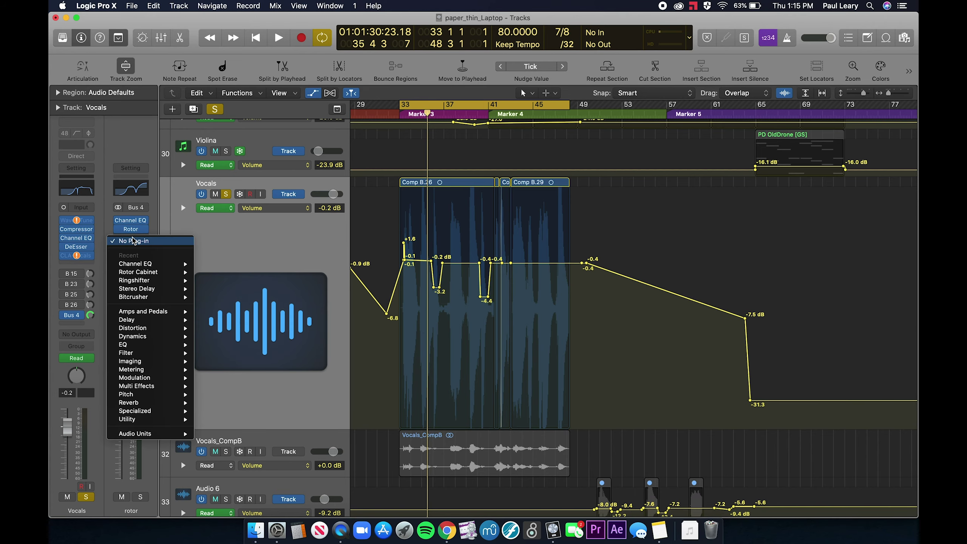
{"action": "mouse_move", "coordinate": [139, 377]}
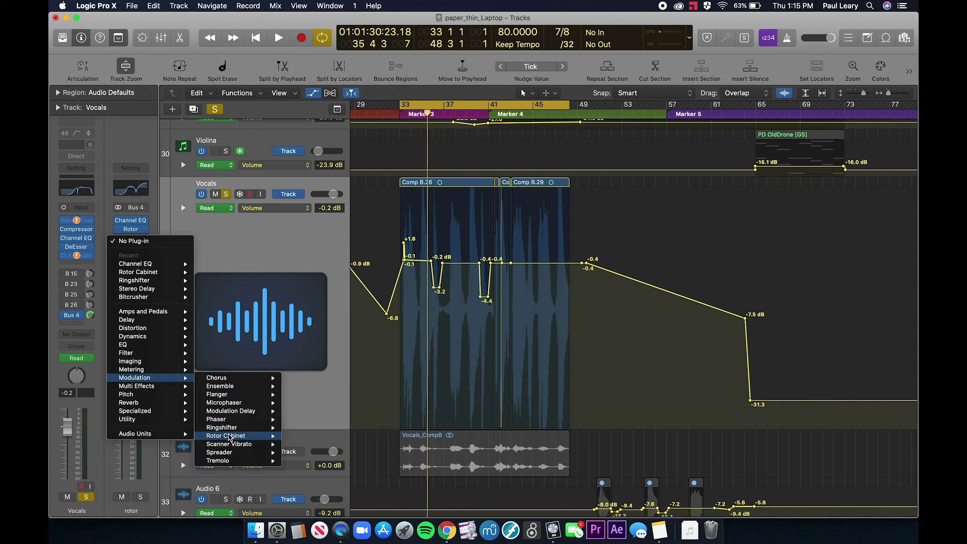
{"action": "mouse_move", "coordinate": [227, 395]}
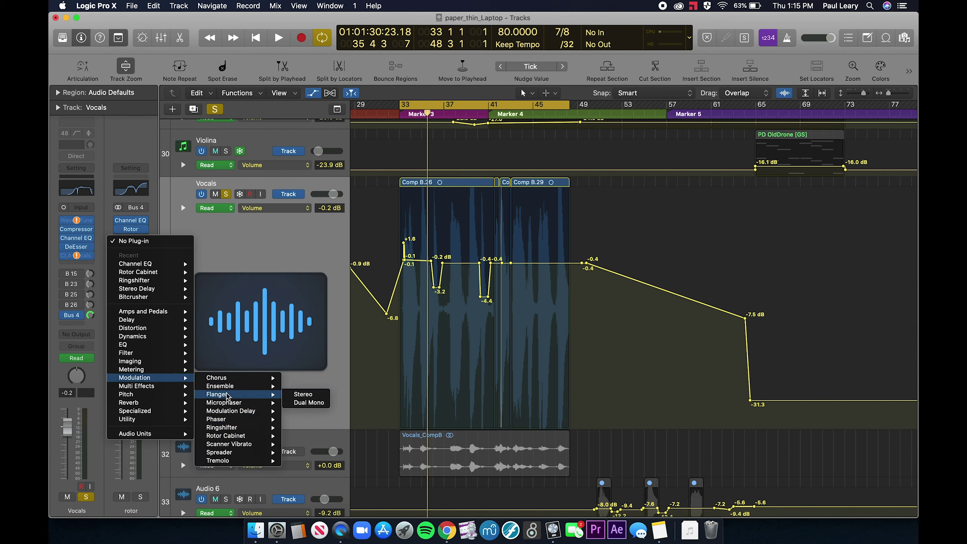
{"action": "left_click", "coordinate": [303, 394]}
{"action": "key", "text": "space"}
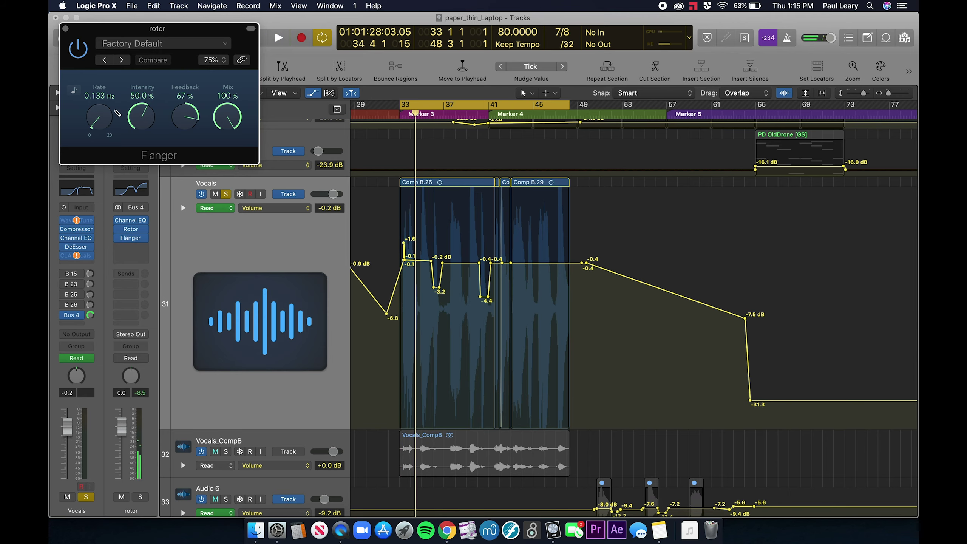
{"action": "left_click", "coordinate": [66, 28]}
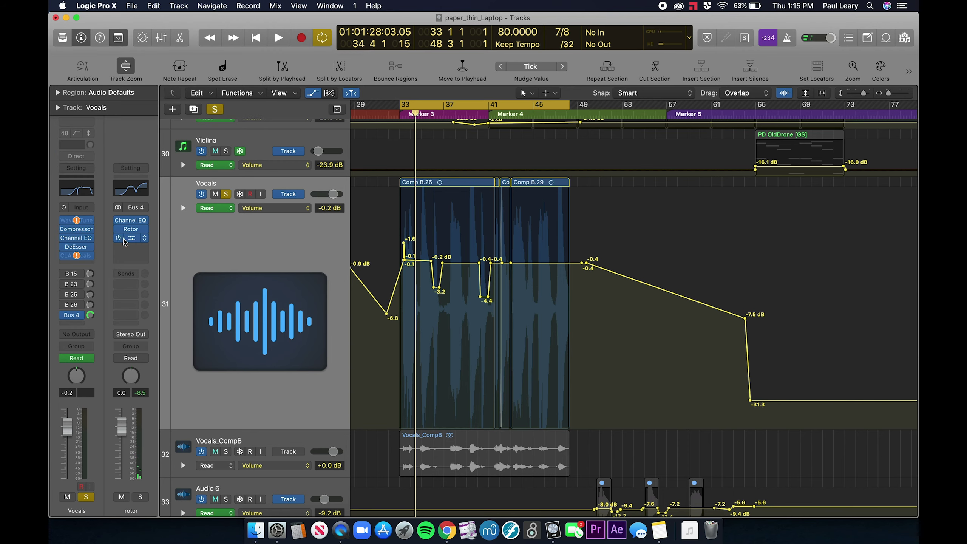
{"action": "mouse_move", "coordinate": [133, 232]}
{"action": "left_click", "coordinate": [132, 237]}
{"action": "mouse_move", "coordinate": [70, 277]}
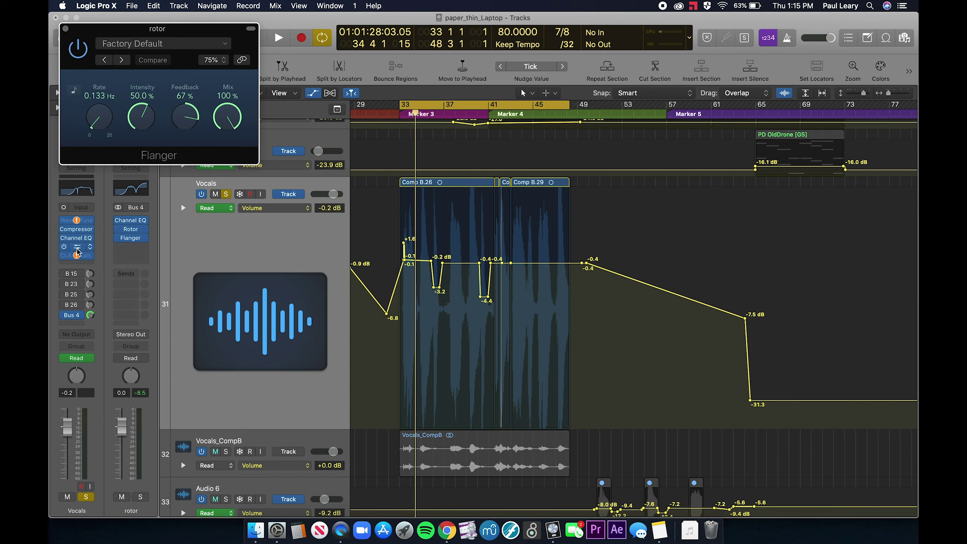
{"action": "left_click", "coordinate": [65, 29]}
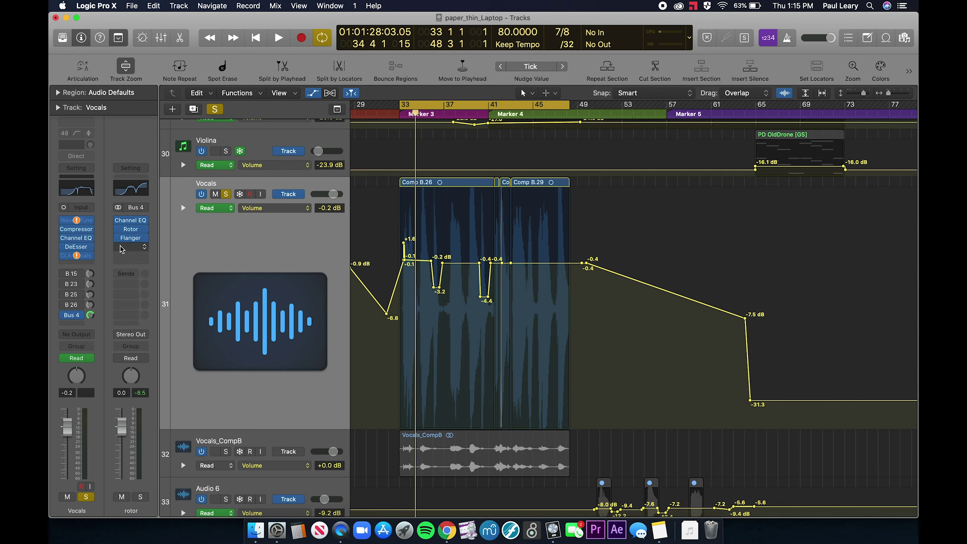
Remove the Flanger and the Rotor Cabinet from the rotor channel, keeping only its Channel EQ
{"action": "left_click", "coordinate": [144, 237]}
{"action": "left_click", "coordinate": [167, 262]}
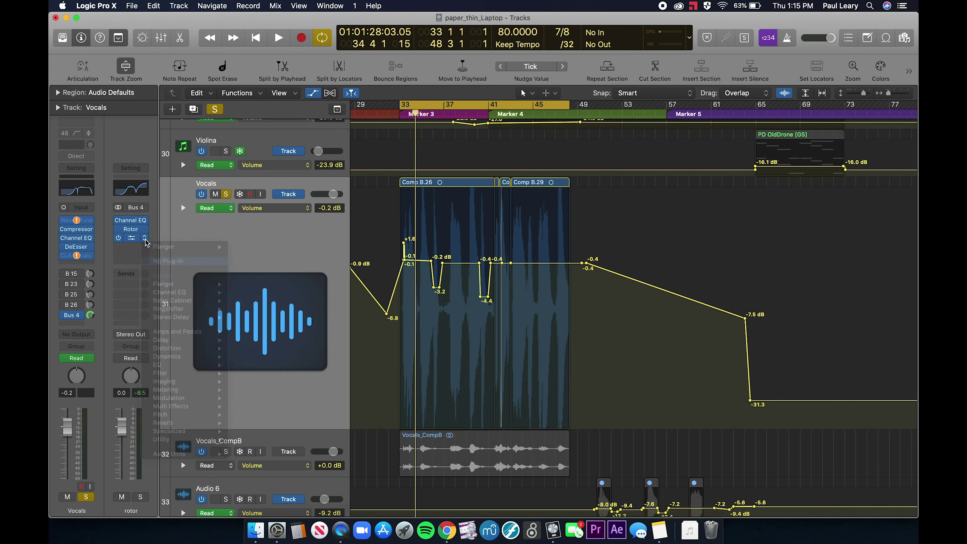
{"action": "left_click", "coordinate": [147, 243]}
{"action": "left_click", "coordinate": [146, 245]}
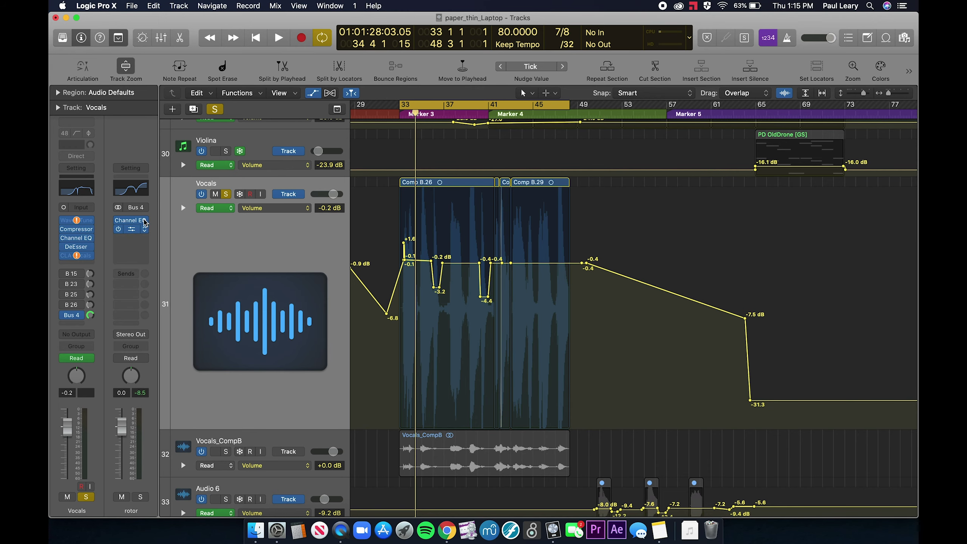
{"action": "left_click", "coordinate": [149, 244]}
{"action": "left_click", "coordinate": [150, 243]}
{"action": "key", "text": "super+z"}
Select the Stereo Out track and raise its fader to 2.4 dB, checking the level with short playbacks
{"action": "scroll", "coordinate": [325, 372], "scroll_direction": "down", "scroll_amount": 10}
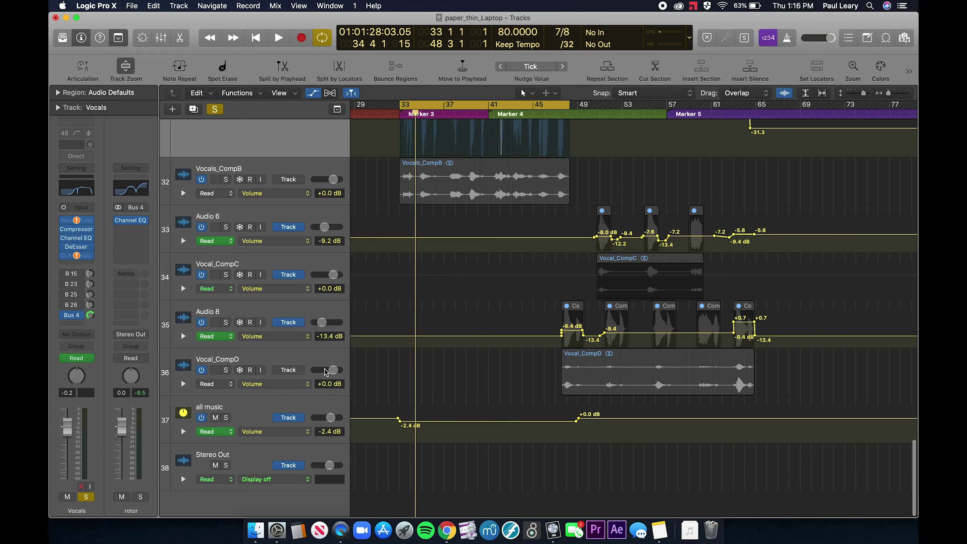
{"action": "left_click", "coordinate": [267, 460]}
{"action": "scroll", "coordinate": [267, 460], "scroll_direction": "down", "scroll_amount": 5}
{"action": "left_click_drag", "start_coordinate": [67, 439], "coordinate": [67, 414]}
{"action": "key", "text": "space"}
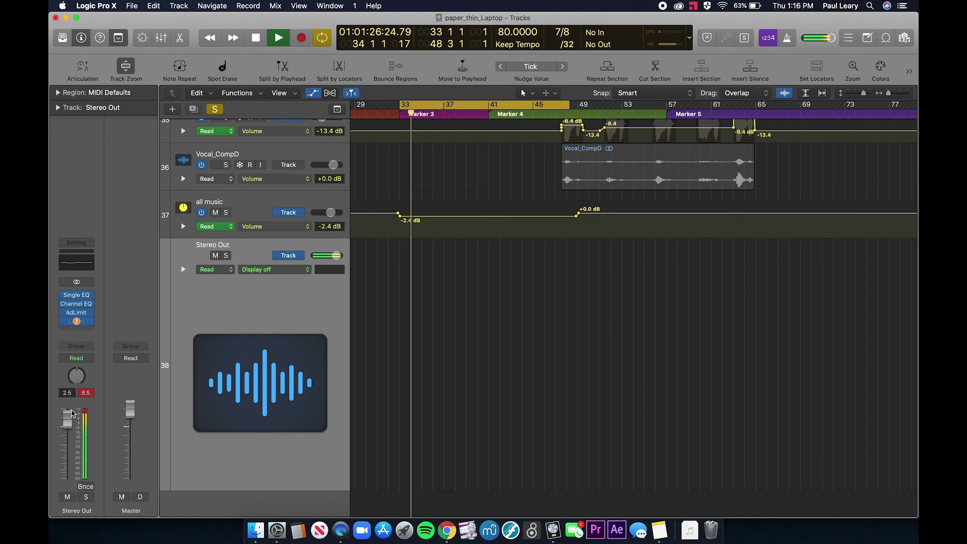
{"action": "key", "text": "space"}
{"action": "left_click", "coordinate": [86, 393]}
{"action": "left_click_drag", "start_coordinate": [67, 419], "coordinate": [66, 419]}
{"action": "key", "text": "space"}
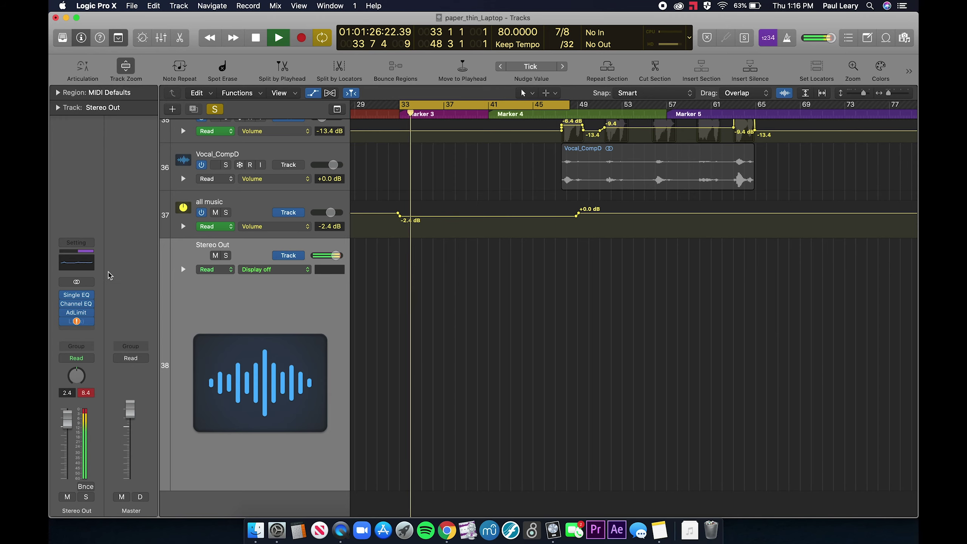
{"action": "key", "text": "space"}
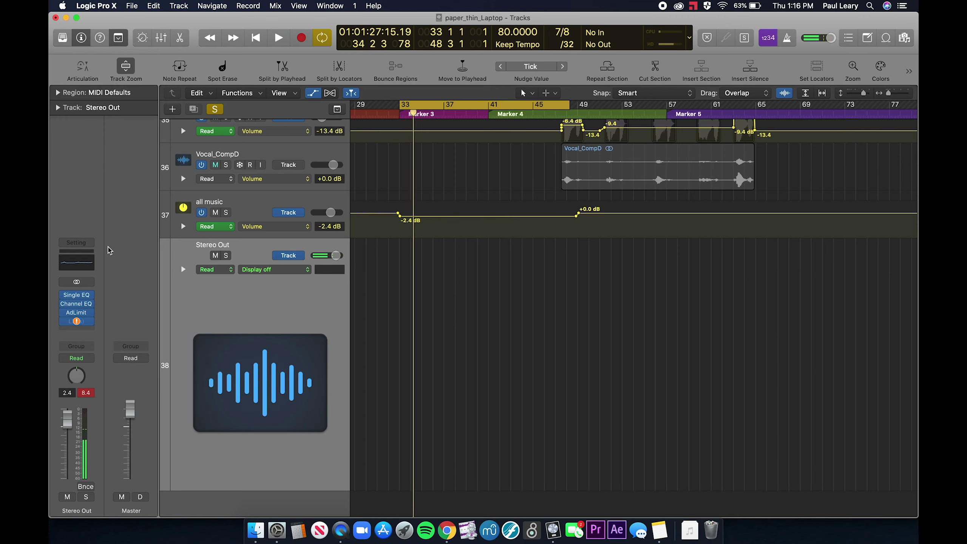
Select the Vocals track and reroute its Bus 4 send to the unused Bus 18
{"action": "scroll", "coordinate": [173, 237], "scroll_direction": "up", "scroll_amount": 15}
{"action": "scroll", "coordinate": [173, 238], "scroll_direction": "down", "scroll_amount": 7}
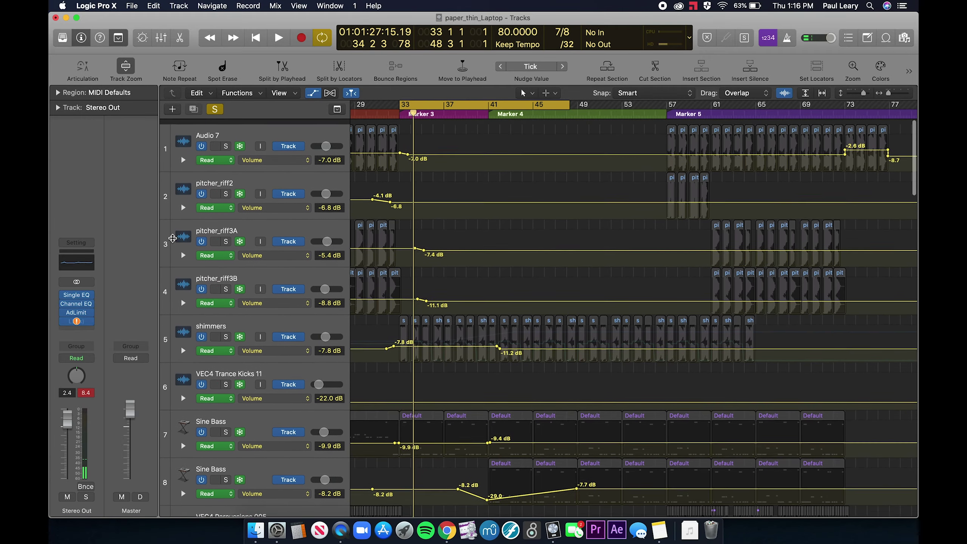
{"action": "scroll", "coordinate": [172, 238], "scroll_direction": "down", "scroll_amount": 7}
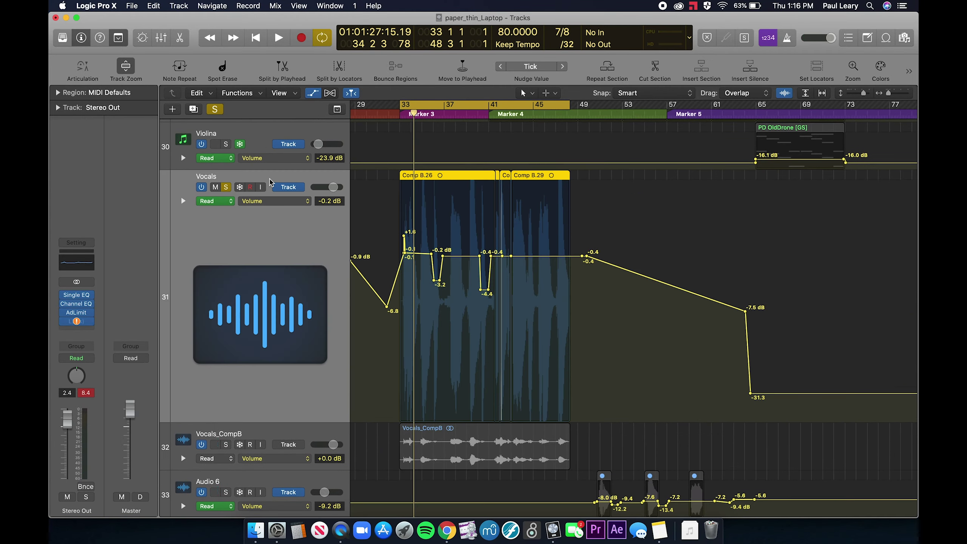
{"action": "left_click", "coordinate": [271, 182]}
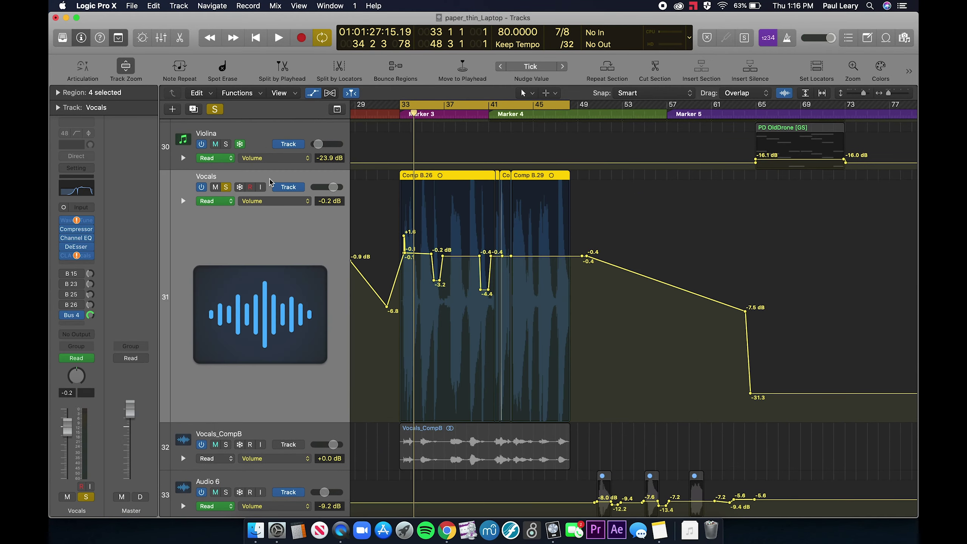
{"action": "left_click", "coordinate": [80, 315]}
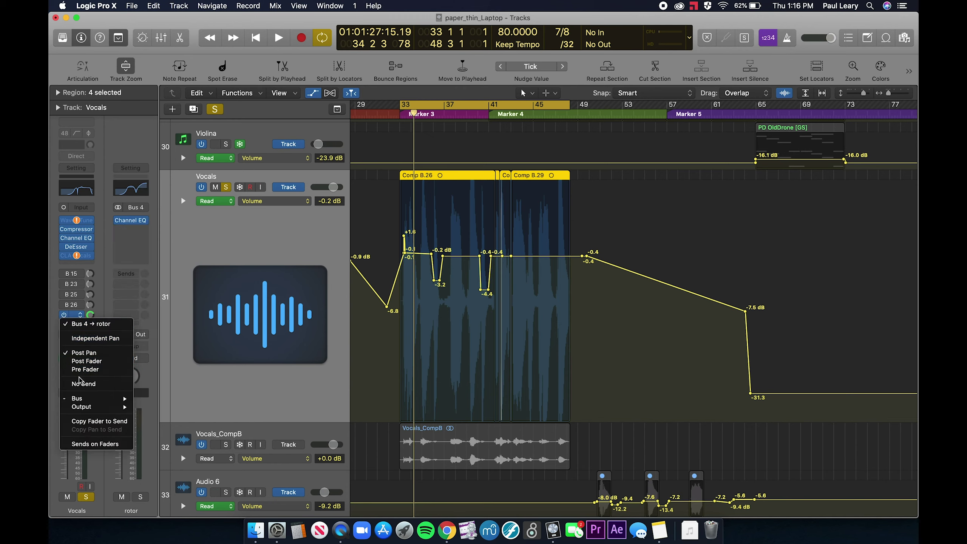
{"action": "mouse_move", "coordinate": [82, 399]}
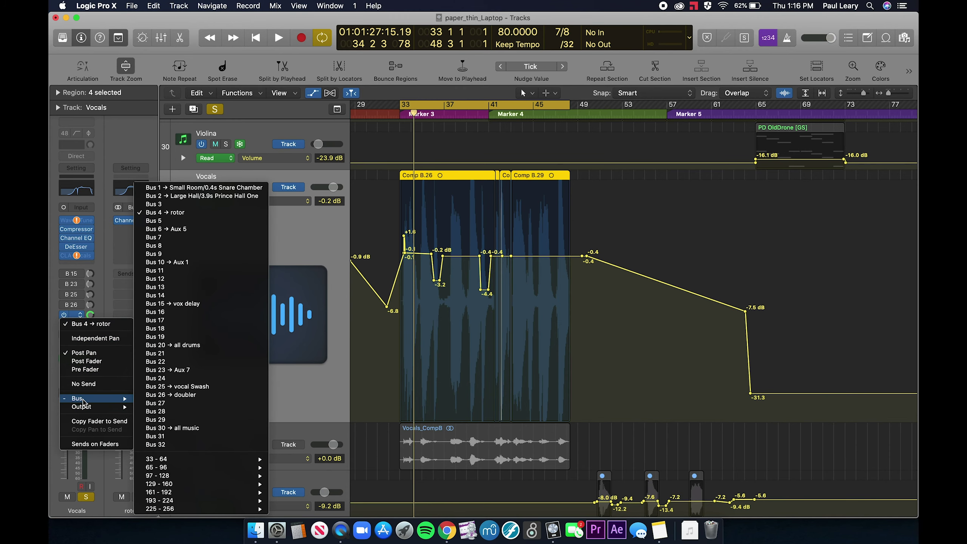
{"action": "left_click", "coordinate": [153, 328]}
Rename the new aux channel fed by Bus 18 as "delay vox"
{"action": "double_click", "coordinate": [131, 508]}
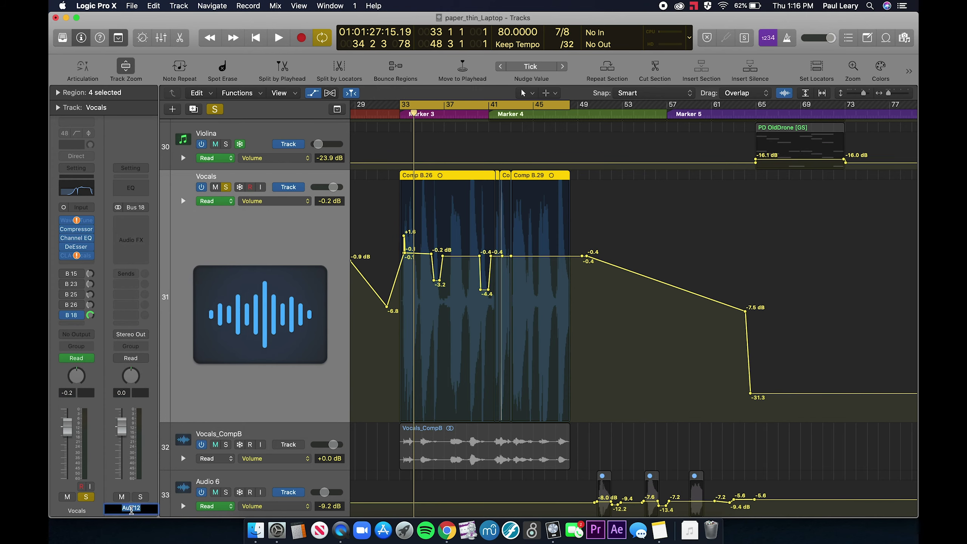
{"action": "type", "text": "del"}
{"action": "type", "text": "ay compr"}
{"action": "key", "text": "BackSpace"}
{"action": "key", "text": "BackSpace"}
{"action": "key", "text": "BackSpace"}
{"action": "key", "text": "BackSpace"}
{"action": "key", "text": "BackSpace"}
{"action": "key", "text": "BackSpace"}
{"action": "type", "text": "vox"}
{"action": "key", "text": "Return"}
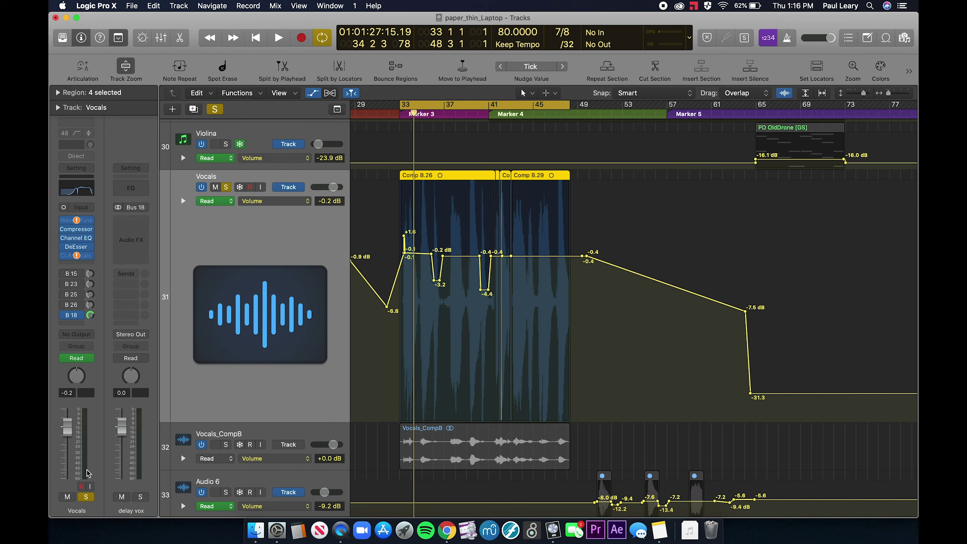
Add a Channel EQ to the delay vox channel, enable its low cut at 375 Hz and close its window
{"action": "mouse_move", "coordinate": [129, 223]}
{"action": "left_click", "coordinate": [128, 191]}
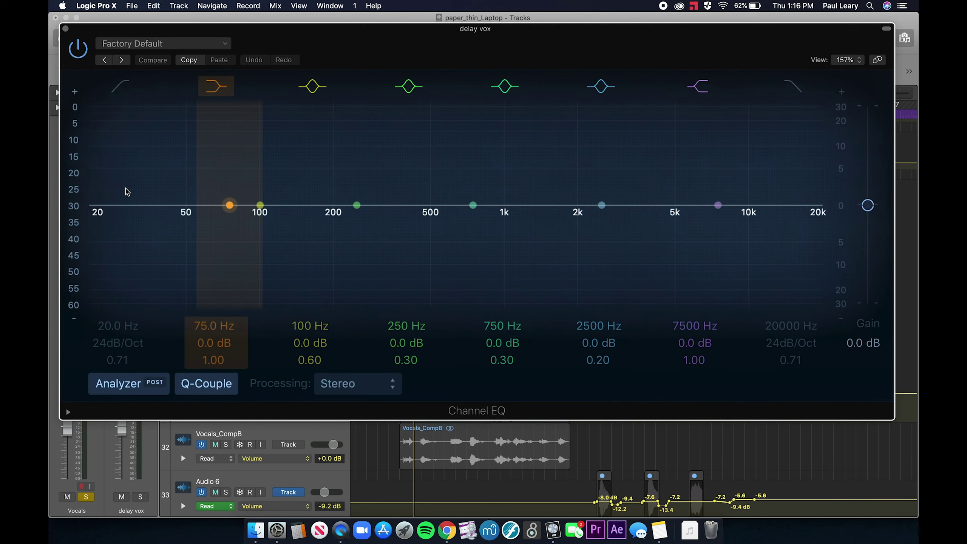
{"action": "left_click", "coordinate": [125, 86]}
{"action": "left_click_drag", "start_coordinate": [93, 231], "coordinate": [427, 236]}
{"action": "left_click", "coordinate": [75, 45]}
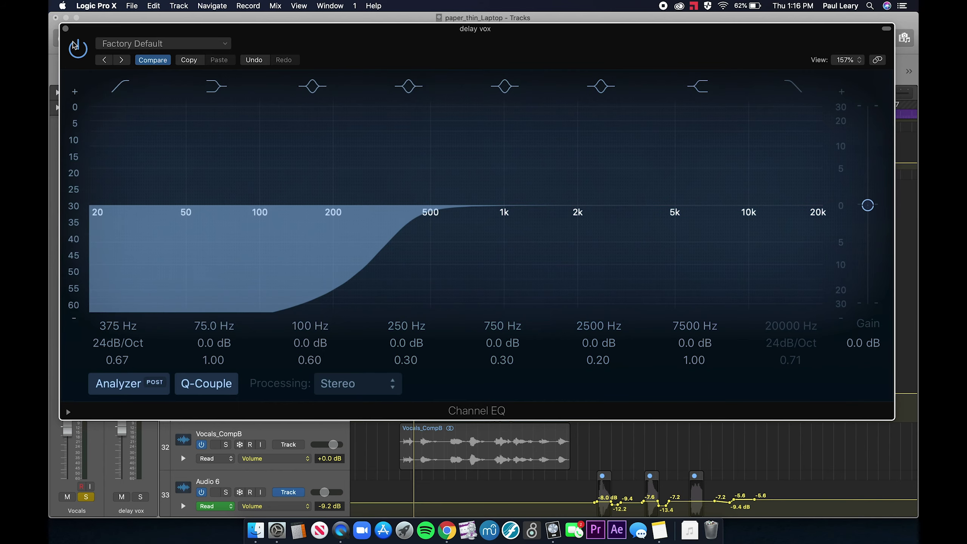
{"action": "left_click", "coordinate": [65, 29]}
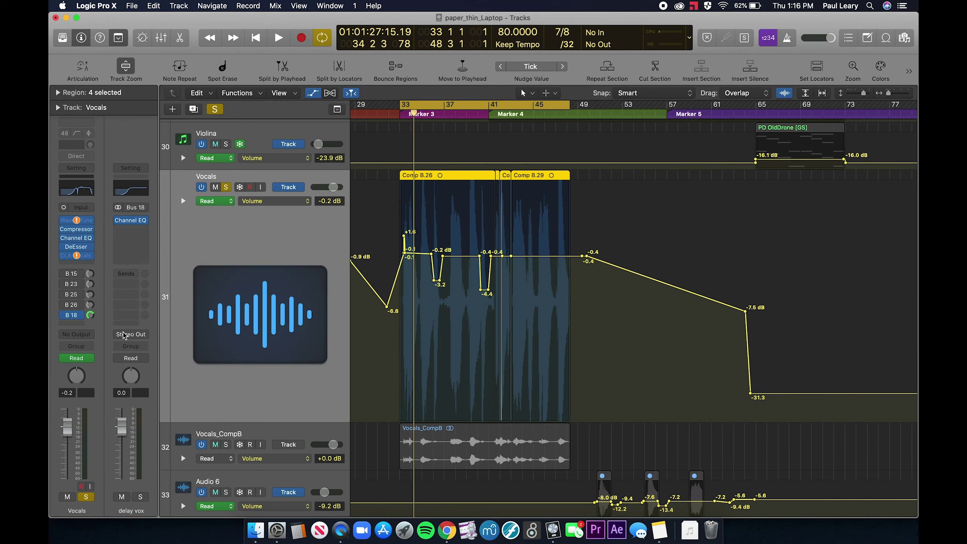
Insert a stereo Stereo Delay on delay vox, set feedback to 42% on both sides and close its window
{"action": "left_click", "coordinate": [127, 228]}
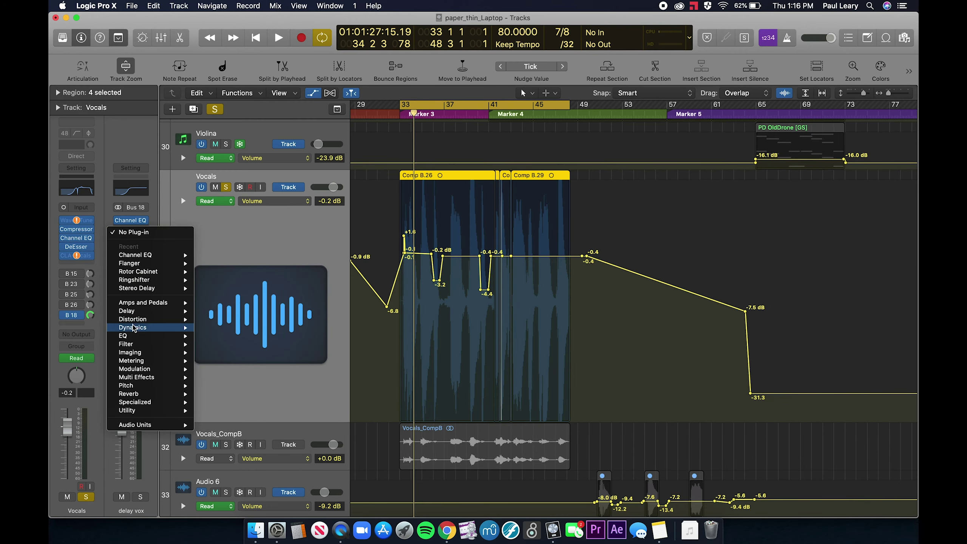
{"action": "mouse_move", "coordinate": [129, 311]}
{"action": "mouse_move", "coordinate": [228, 336]}
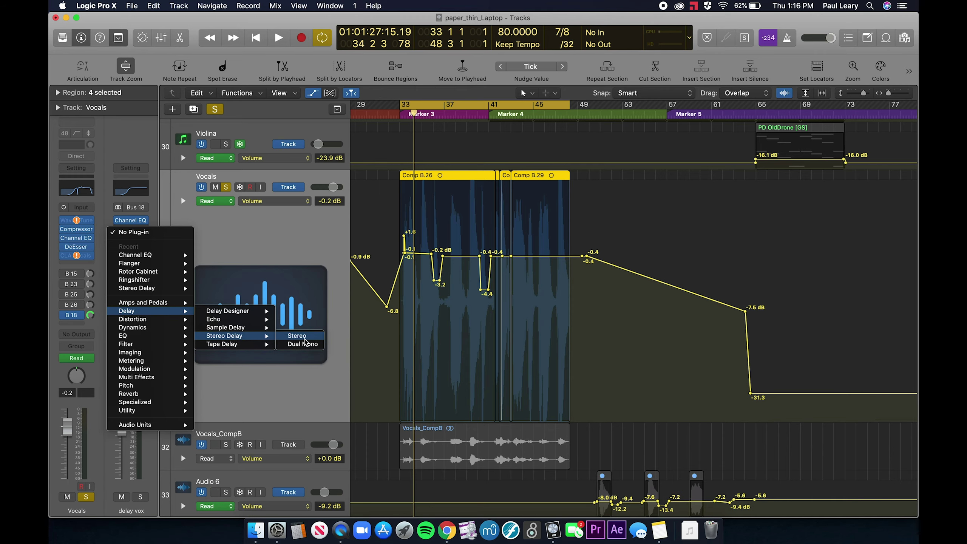
{"action": "left_click", "coordinate": [305, 338]}
{"action": "left_click_drag", "start_coordinate": [126, 384], "coordinate": [126, 377]}
{"action": "left_click_drag", "start_coordinate": [364, 368], "coordinate": [365, 360]}
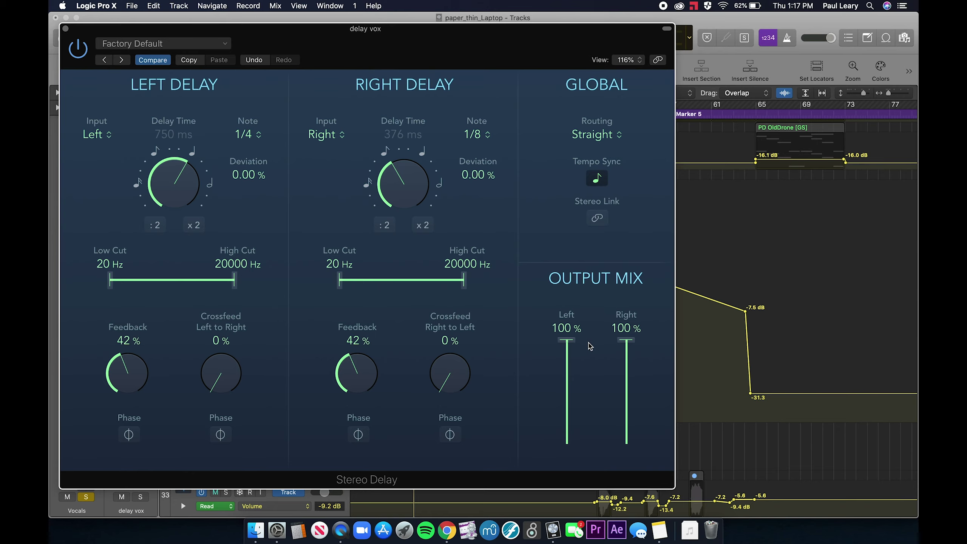
{"action": "left_click", "coordinate": [65, 30]}
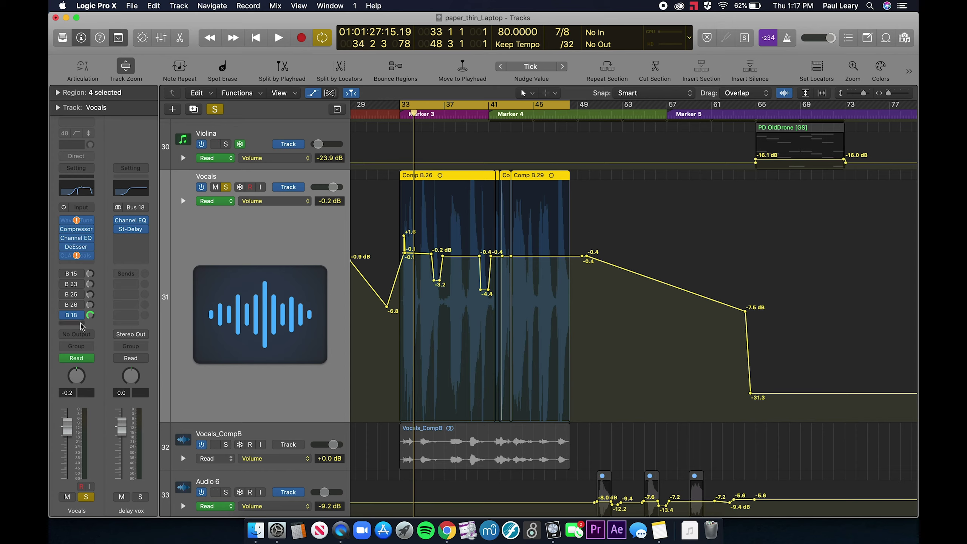
Adjust the Vocals track's Bus 18 send level and briefly recheck the Stereo Delay on delay vox
{"action": "left_click_drag", "start_coordinate": [91, 315], "coordinate": [96, 324]}
{"action": "left_click", "coordinate": [131, 229]}
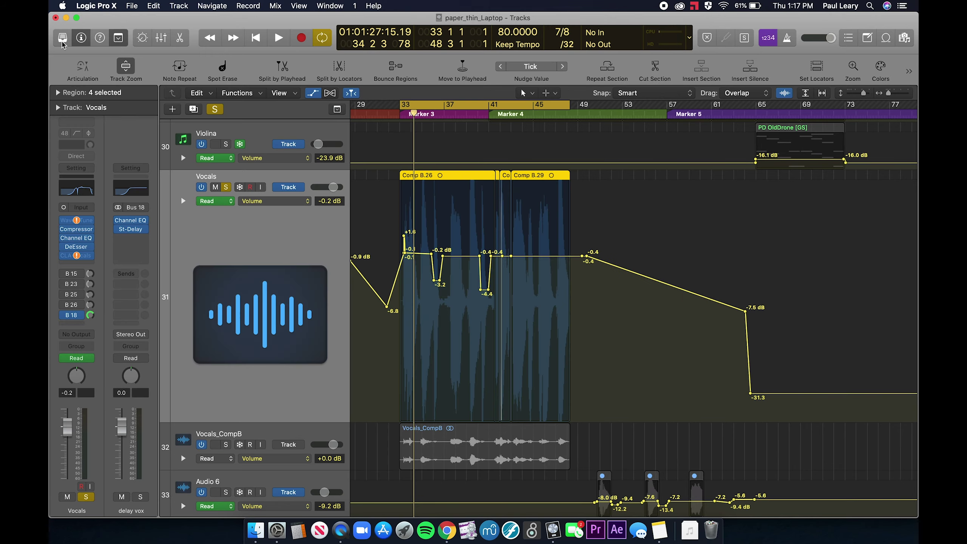
{"action": "left_click", "coordinate": [65, 28]}
{"action": "left_click_drag", "start_coordinate": [90, 315], "coordinate": [89, 314]}
Insert a Compressor below the Stereo Delay on delay vox, then enlarge its window and move it clear of the channel strips
{"action": "left_click", "coordinate": [135, 240]}
{"action": "mouse_move", "coordinate": [135, 267]}
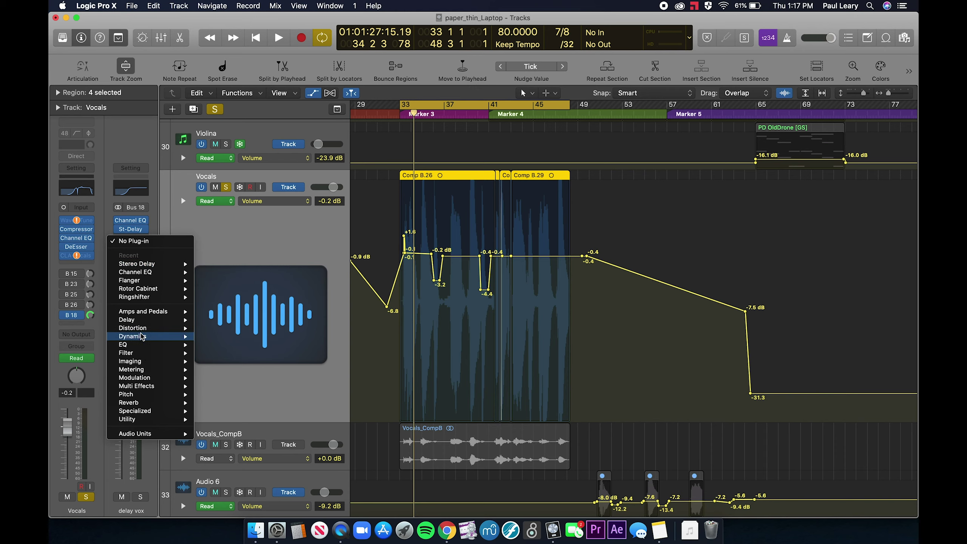
{"action": "mouse_move", "coordinate": [153, 336]}
{"action": "mouse_move", "coordinate": [222, 345]}
{"action": "left_click", "coordinate": [297, 345]}
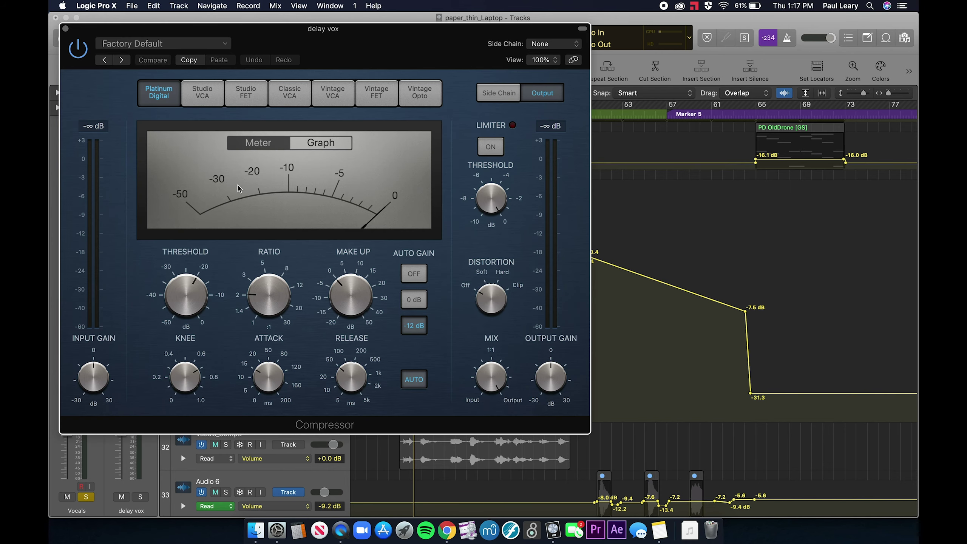
{"action": "left_click_drag", "start_coordinate": [588, 430], "coordinate": [697, 503]}
{"action": "left_click_drag", "start_coordinate": [398, 40], "coordinate": [445, 17]}
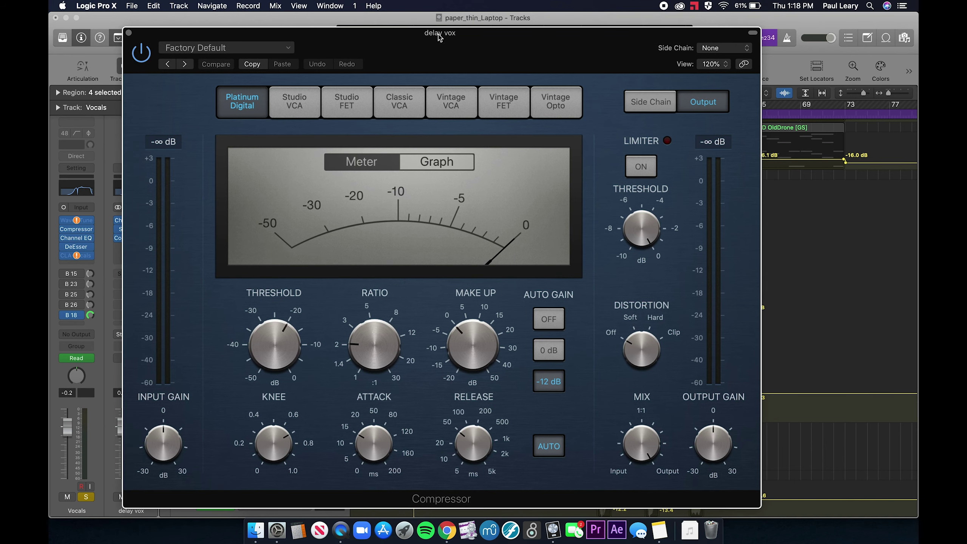
Set the Compressor's side chain source to Vocals (Audio 16), audition it and recheck the selected source
{"action": "left_click", "coordinate": [717, 50]}
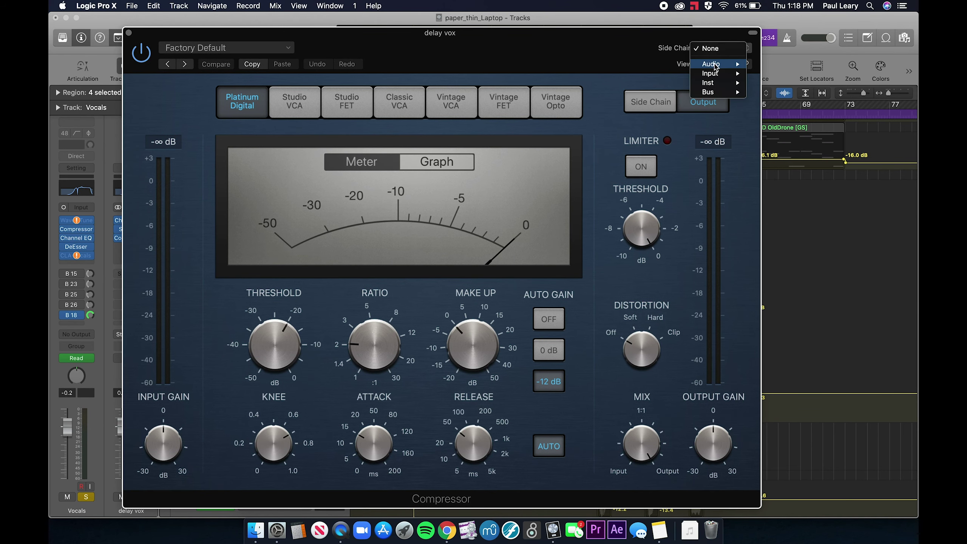
{"action": "mouse_move", "coordinate": [720, 64]}
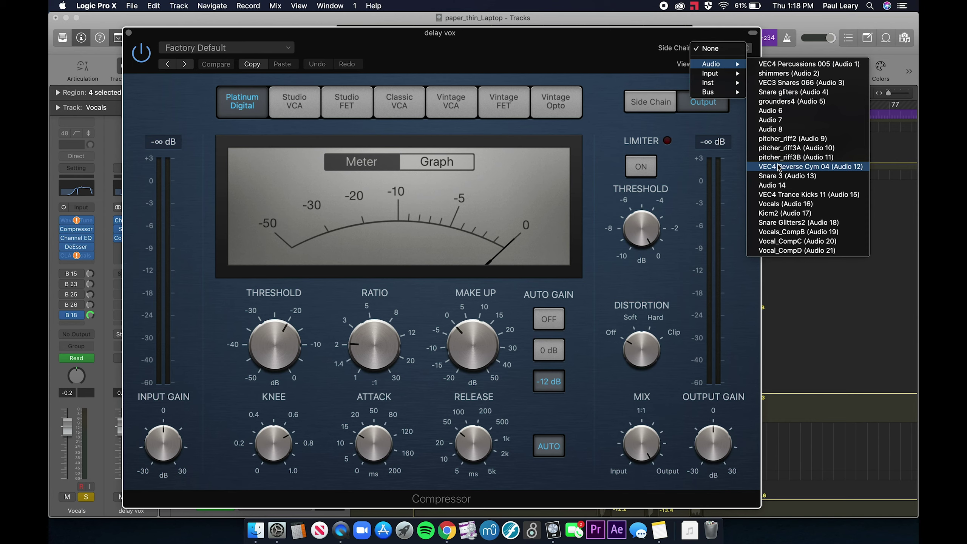
{"action": "left_click", "coordinate": [775, 205]}
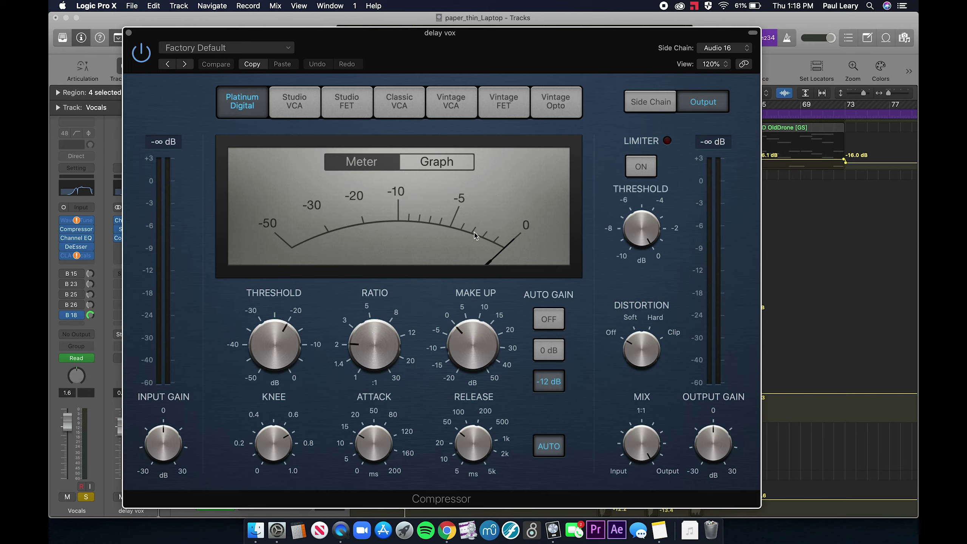
{"action": "mouse_move", "coordinate": [352, 309]}
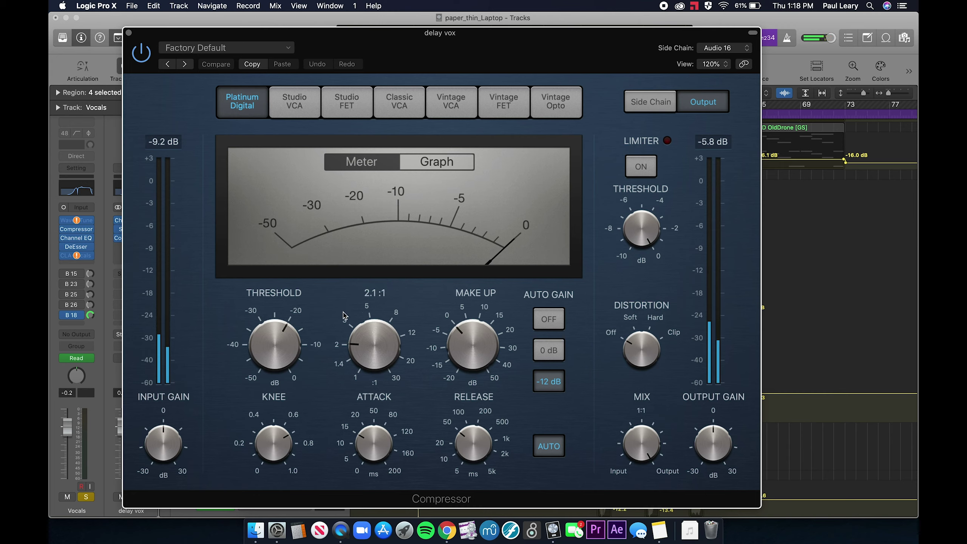
{"action": "left_click_drag", "start_coordinate": [339, 36], "coordinate": [440, 22]}
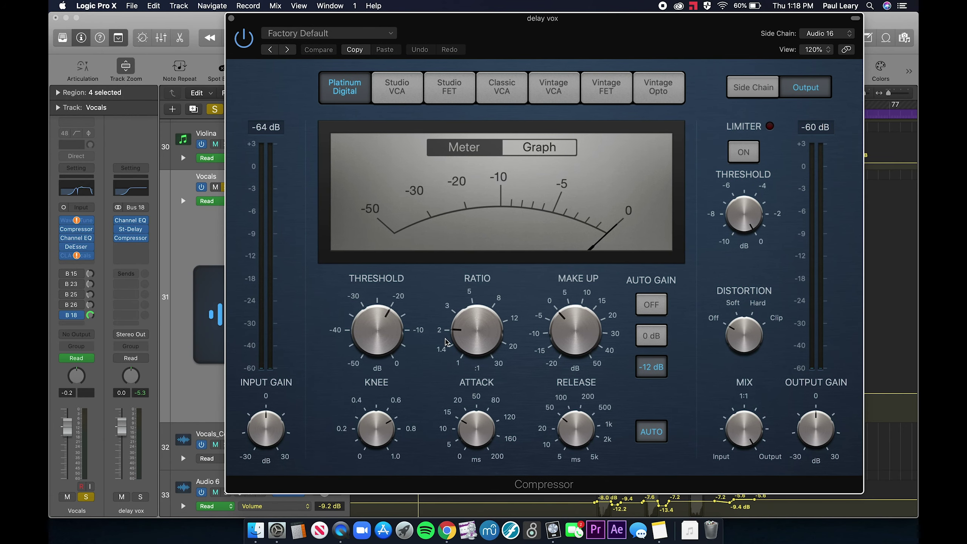
{"action": "mouse_move", "coordinate": [385, 337]}
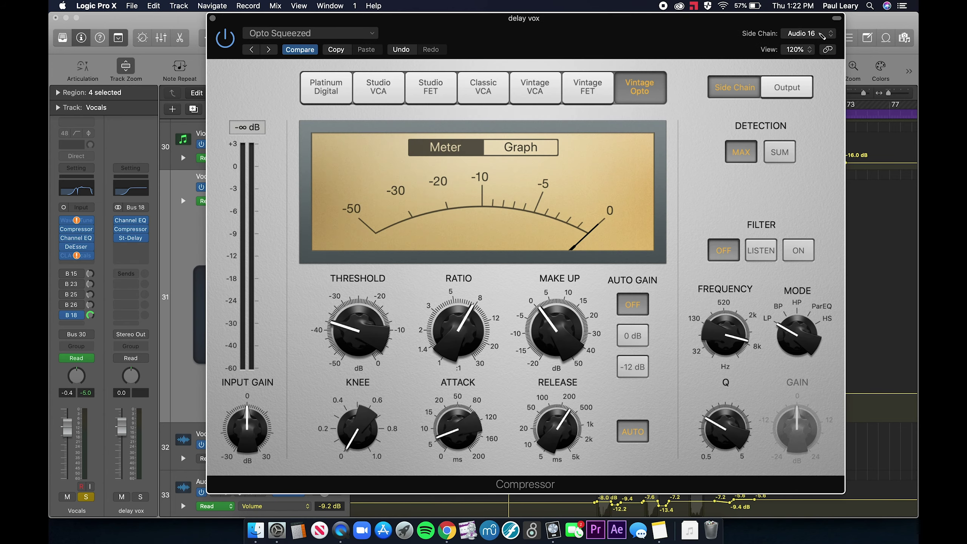
{"action": "left_click", "coordinate": [820, 34]}
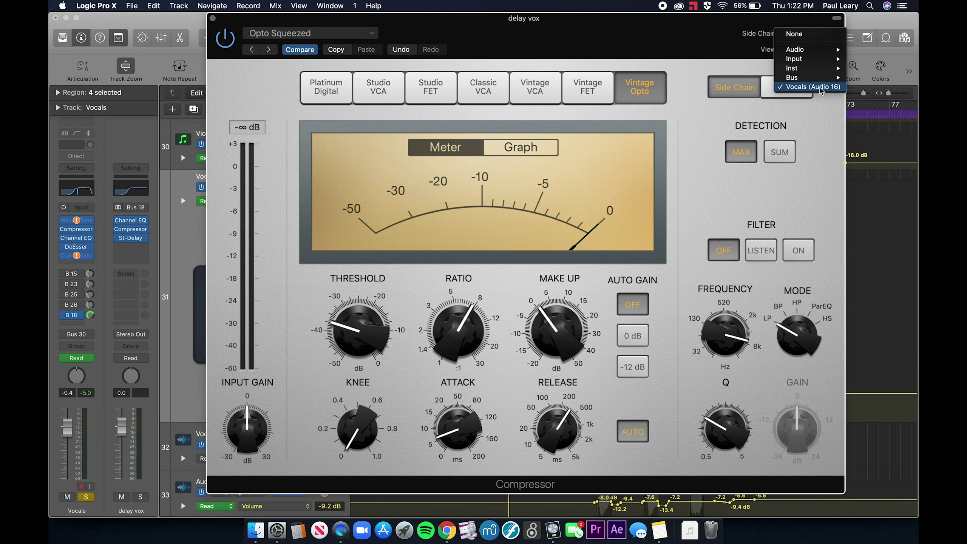
{"action": "left_click", "coordinate": [695, 104]}
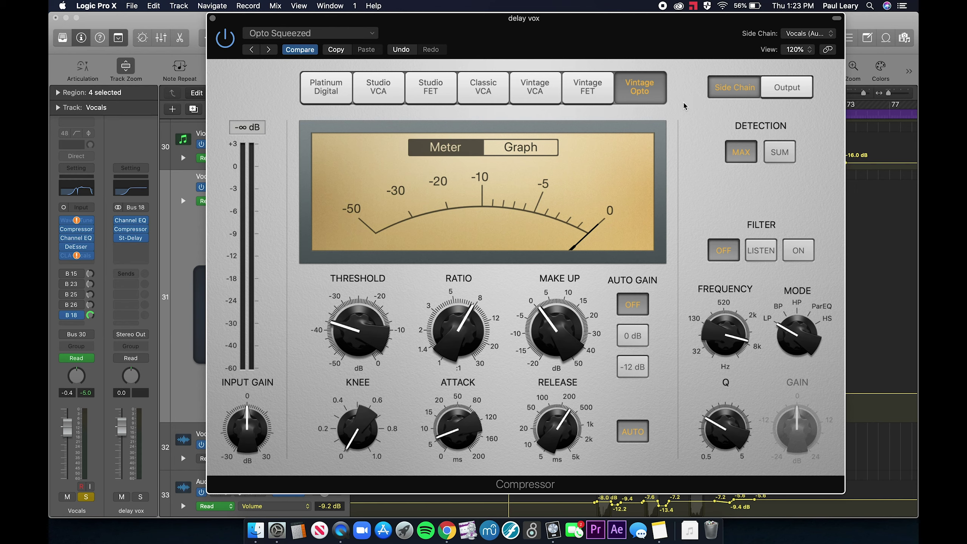
Lower the Compressor's threshold slightly, keep the ratio at 8.0:1, set make-up gain to 0.0 dB and close its window
{"action": "mouse_move", "coordinate": [382, 334]}
{"action": "left_click_drag", "start_coordinate": [366, 334], "coordinate": [365, 335]}
{"action": "left_click_drag", "start_coordinate": [456, 334], "coordinate": [457, 334]}
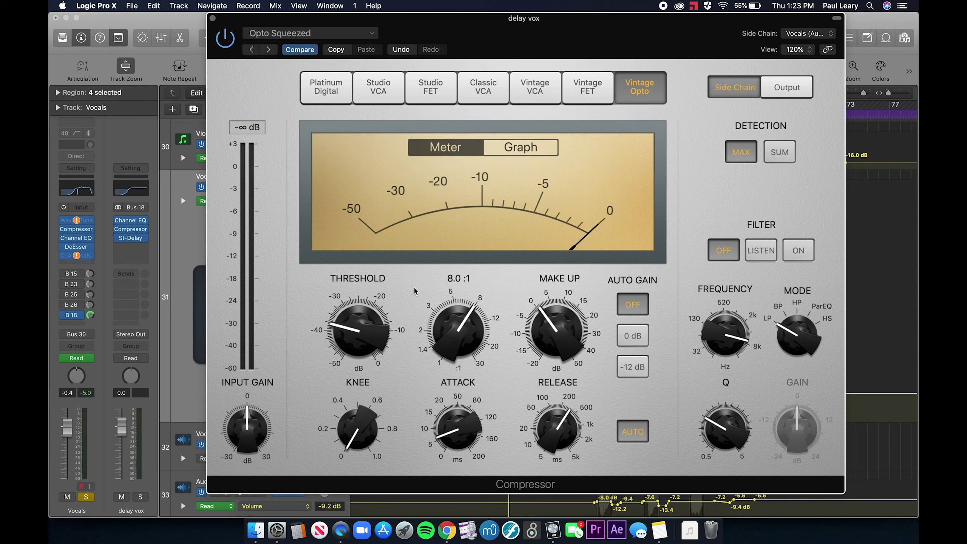
{"action": "mouse_move", "coordinate": [552, 329]}
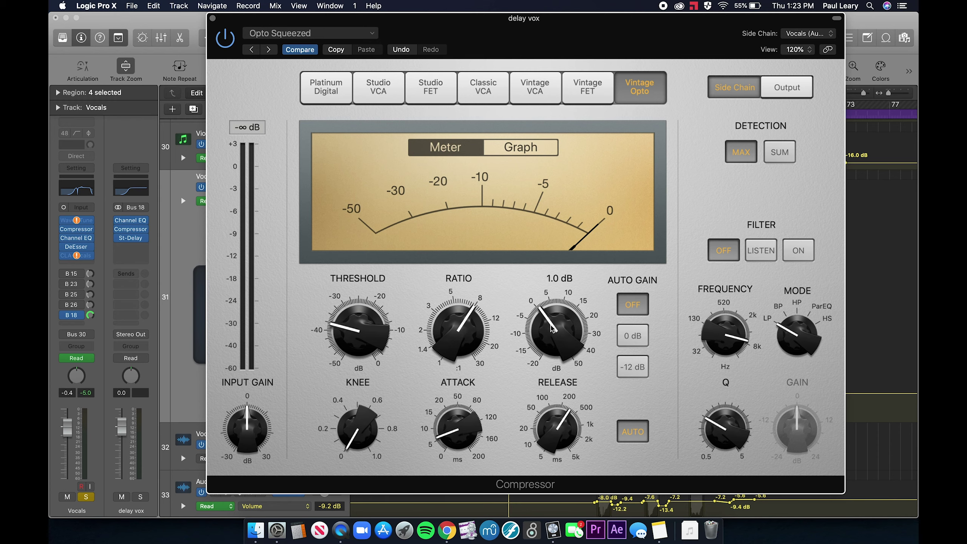
{"action": "left_click_drag", "start_coordinate": [552, 328], "coordinate": [552, 331]}
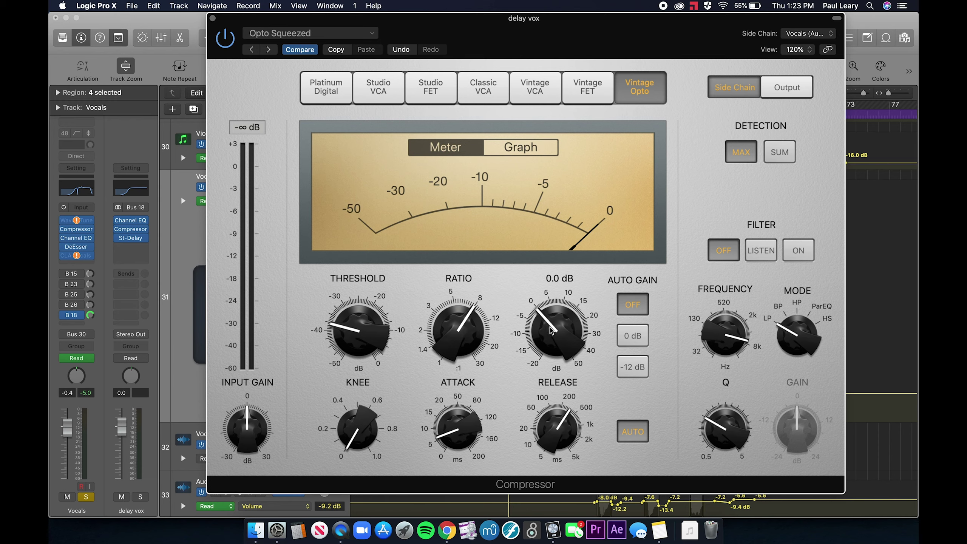
{"action": "mouse_move", "coordinate": [572, 417]}
{"action": "left_click", "coordinate": [212, 19]}
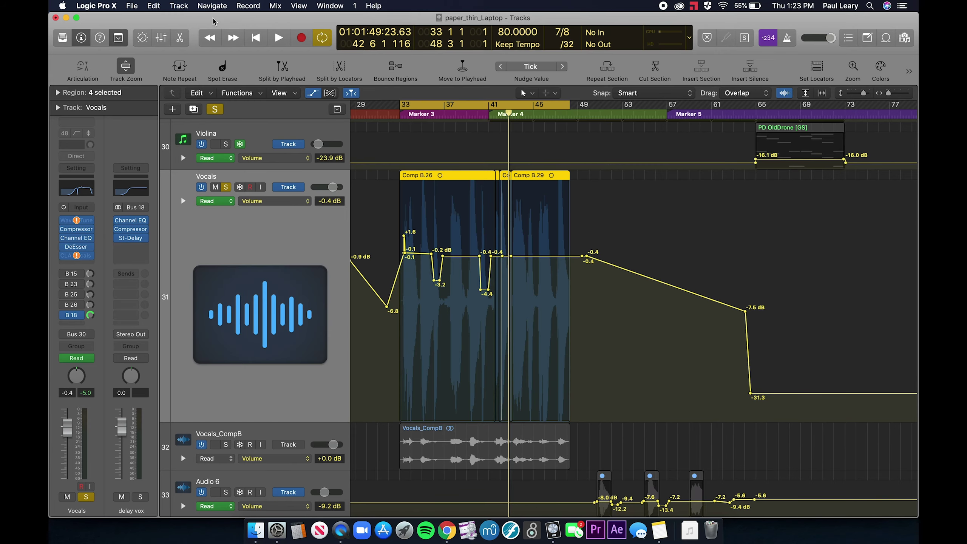
Reopen the Compressor on delay vox and audition the side-chained delay with it active and bypassed
{"action": "left_click", "coordinate": [131, 229]}
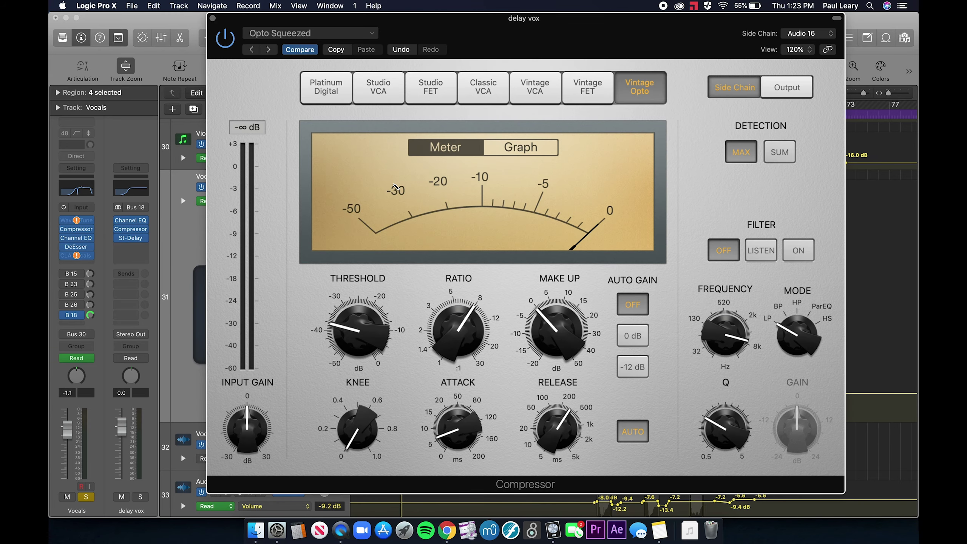
{"action": "key", "text": "space"}
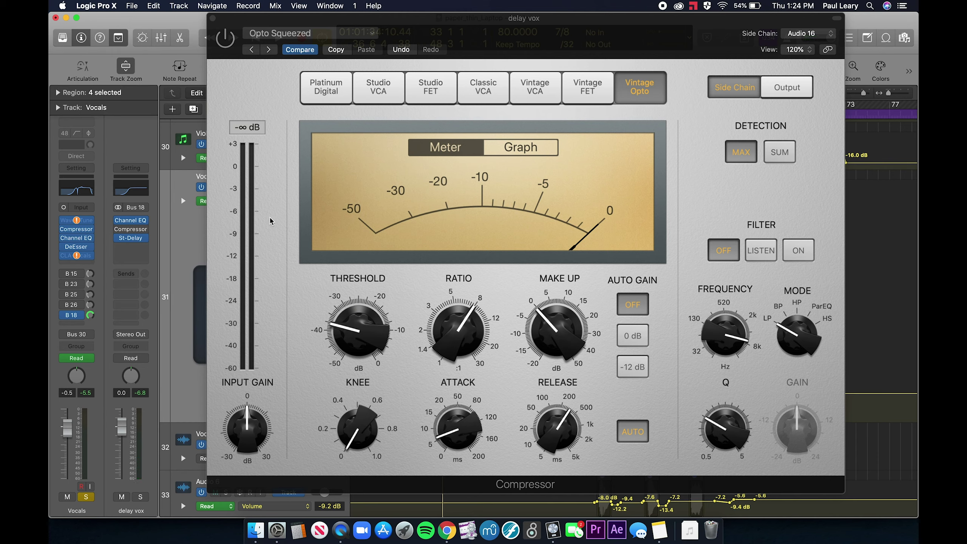
{"action": "left_click", "coordinate": [126, 256]}
{"action": "key", "text": "Escape"}
{"action": "key", "text": "y"}
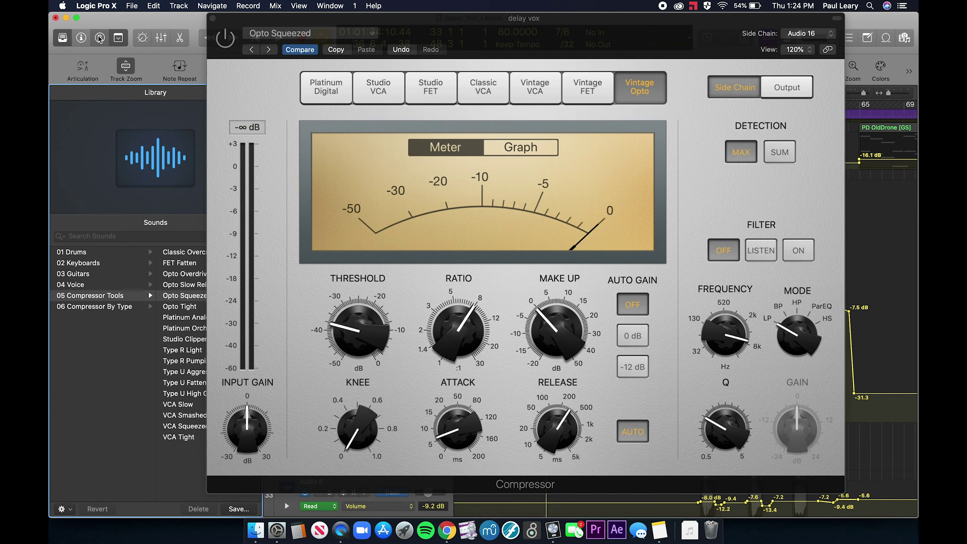
{"action": "left_click", "coordinate": [61, 38]}
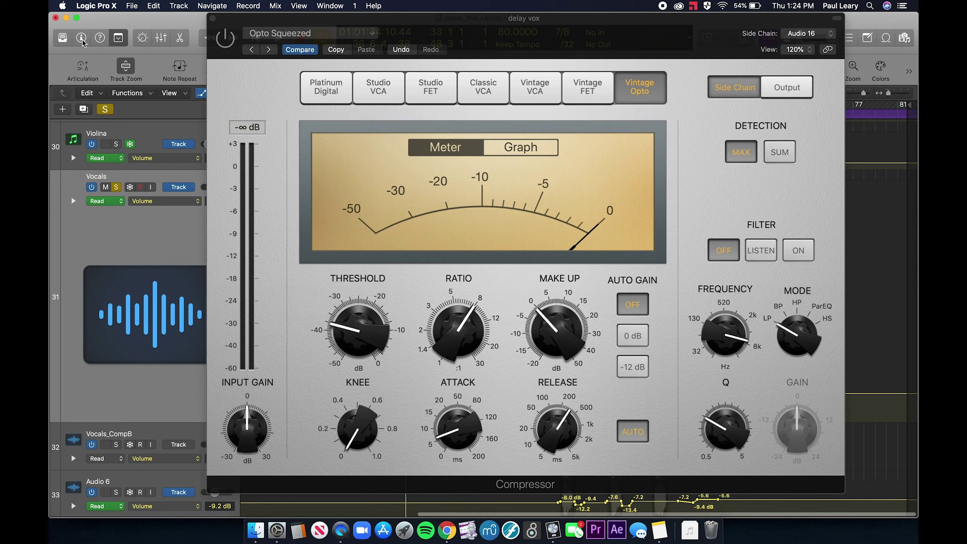
{"action": "left_click", "coordinate": [81, 38]}
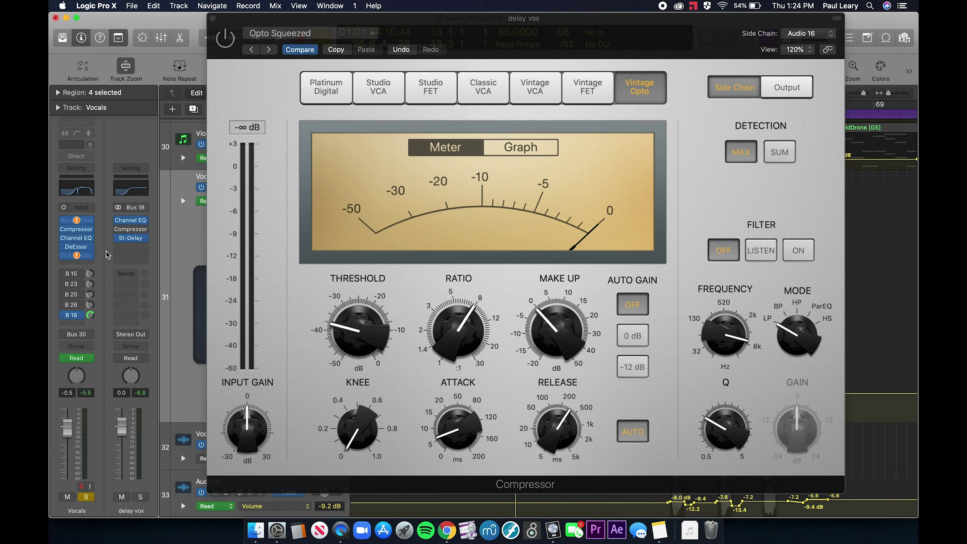
Close the Compressor, insert a stereo Ringshifter below the Stereo Delay on delay vox, and move its window clear of the channel strips
{"action": "left_click", "coordinate": [131, 229]}
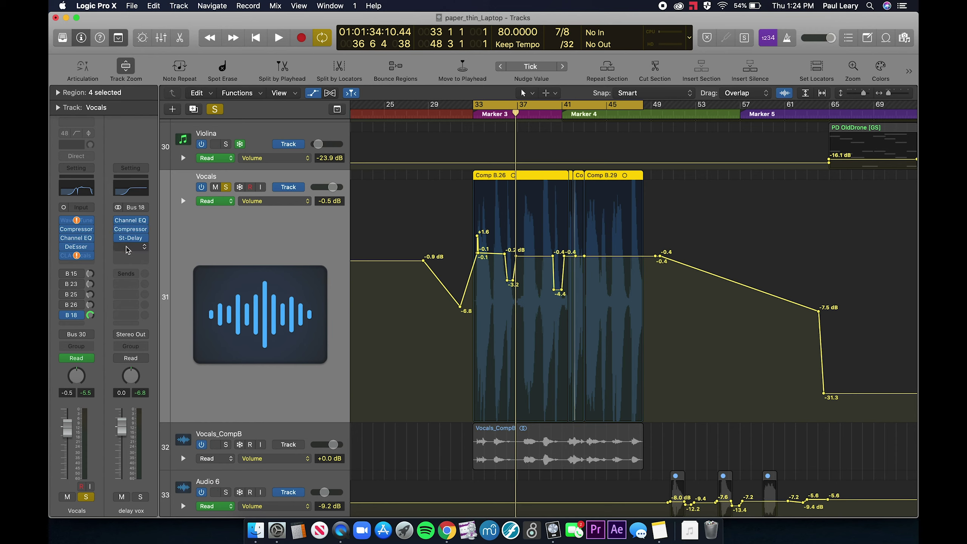
{"action": "left_click", "coordinate": [142, 249]}
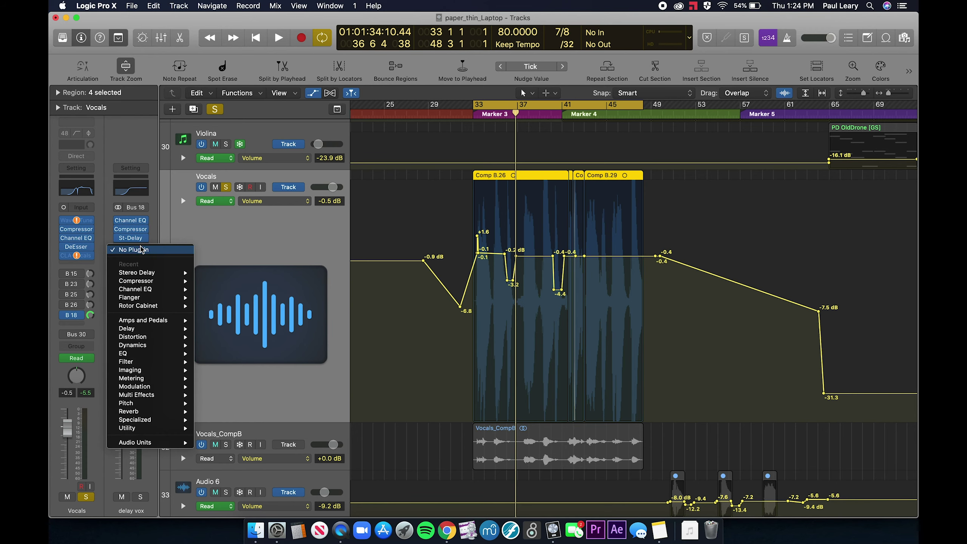
{"action": "mouse_move", "coordinate": [147, 381]}
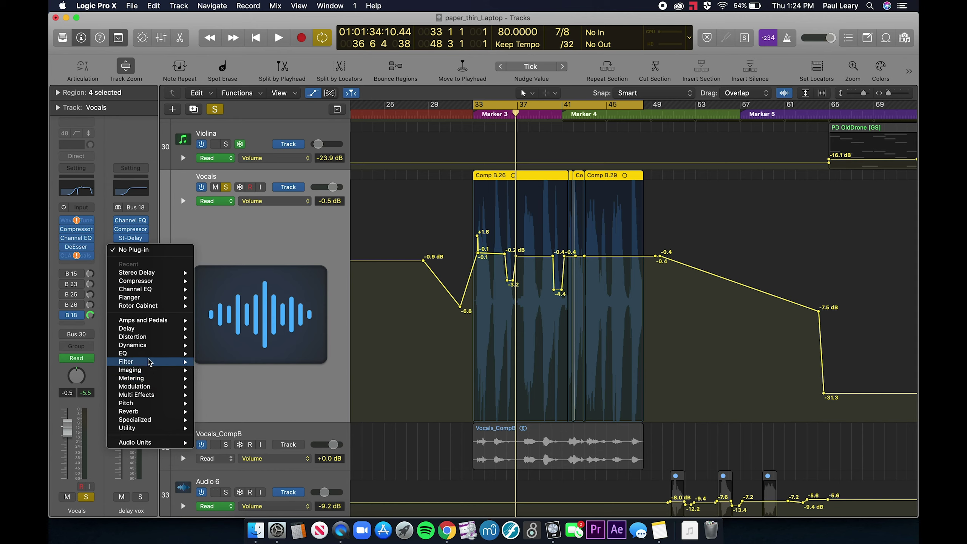
{"action": "mouse_move", "coordinate": [152, 342]}
{"action": "mouse_move", "coordinate": [200, 343]}
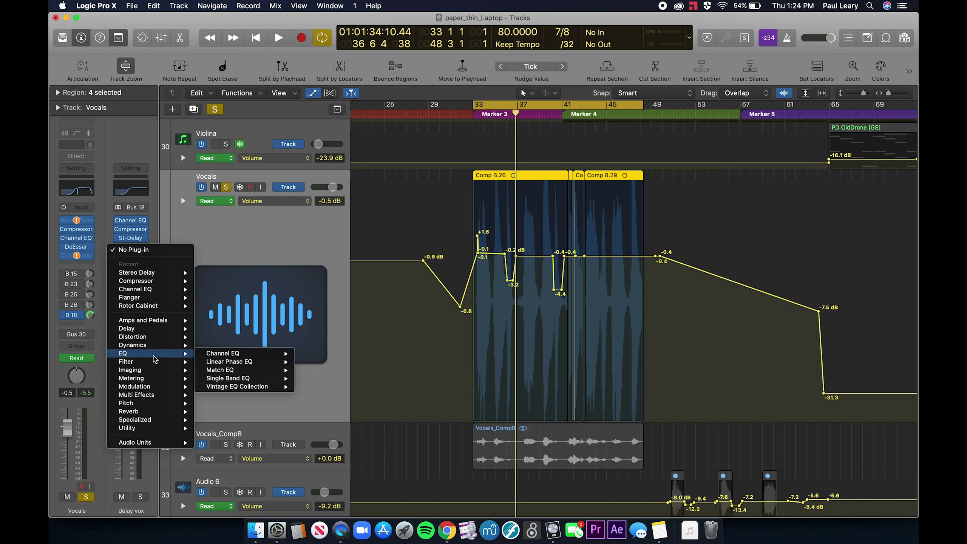
{"action": "mouse_move", "coordinate": [154, 364]}
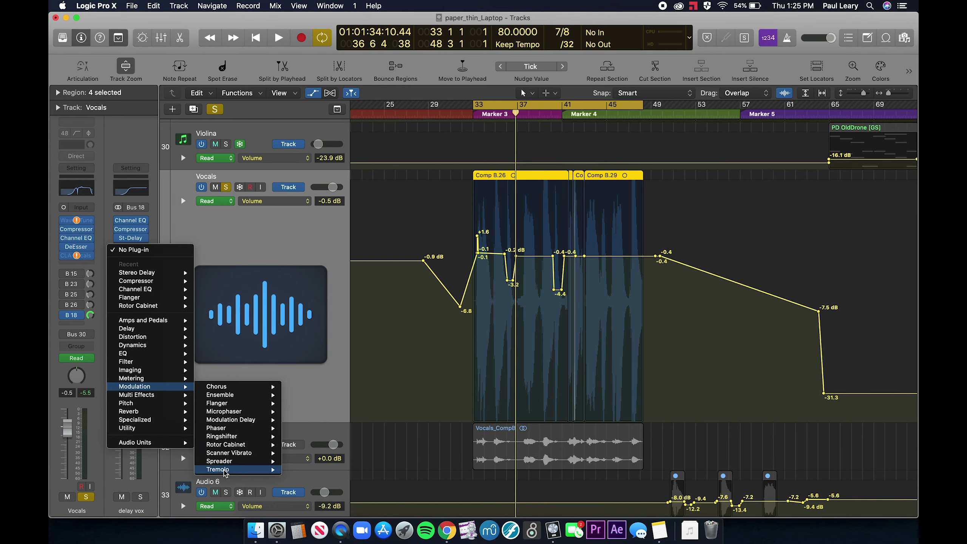
{"action": "mouse_move", "coordinate": [273, 442]}
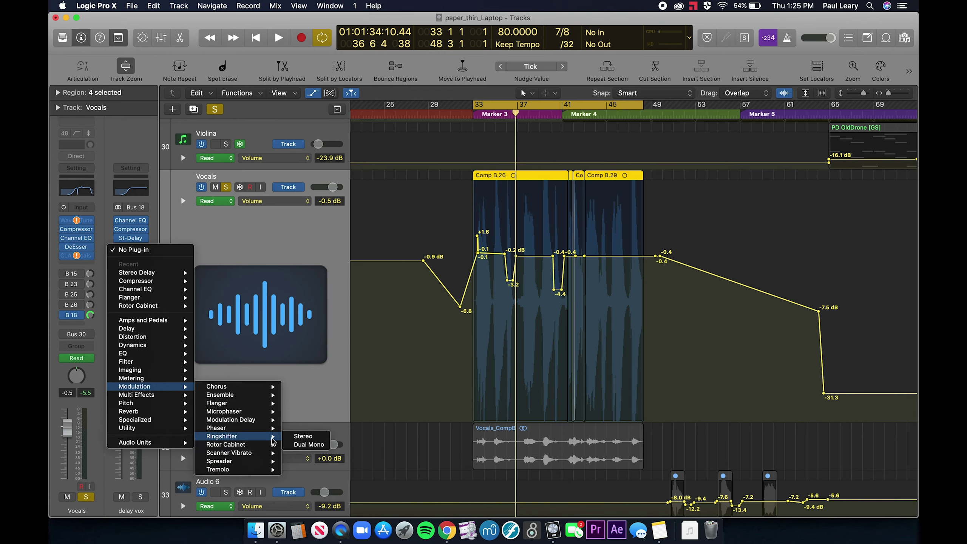
{"action": "left_click", "coordinate": [303, 437]}
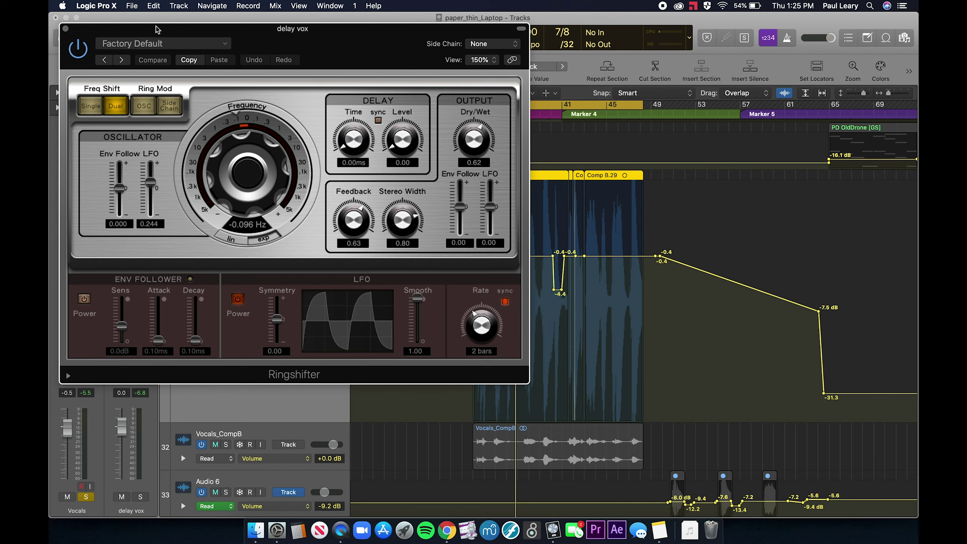
{"action": "left_click_drag", "start_coordinate": [157, 31], "coordinate": [417, 115]}
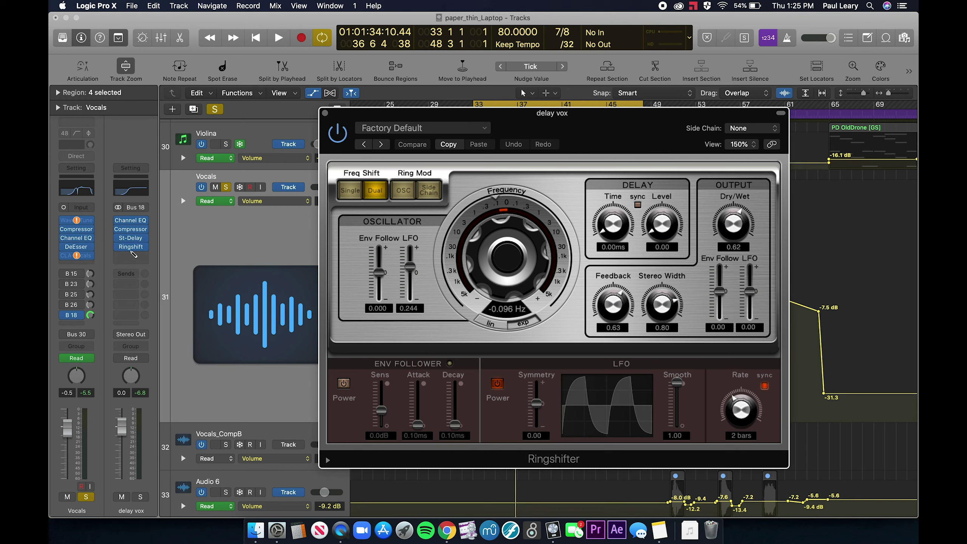
Start playback and load the Double Mod preset from the Ringshifter's 03 Warped category
{"action": "key", "text": "space"}
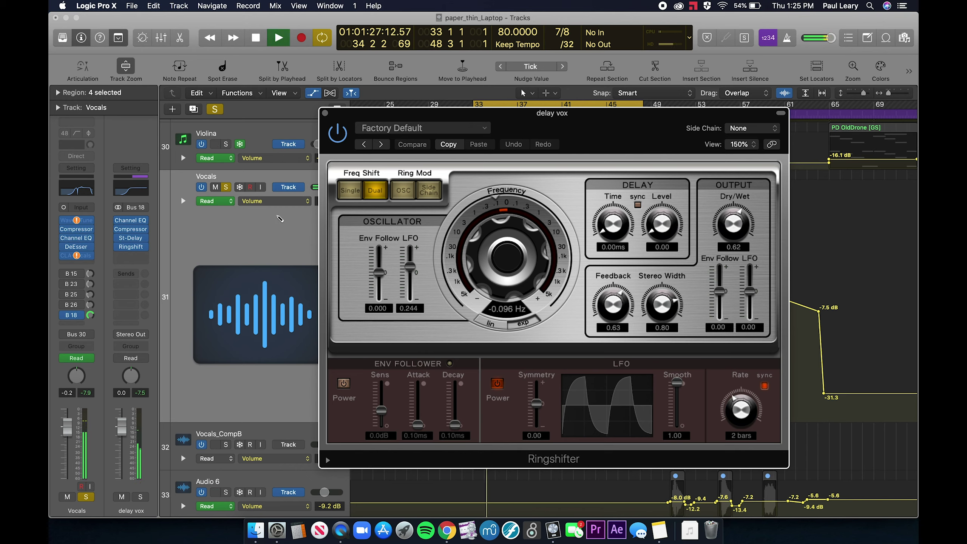
{"action": "left_click", "coordinate": [384, 129]}
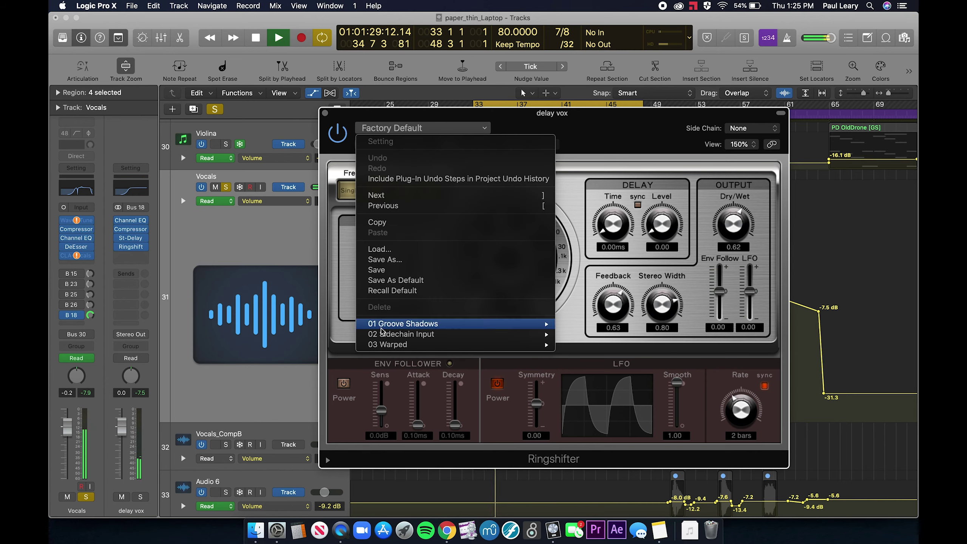
{"action": "mouse_move", "coordinate": [385, 328]}
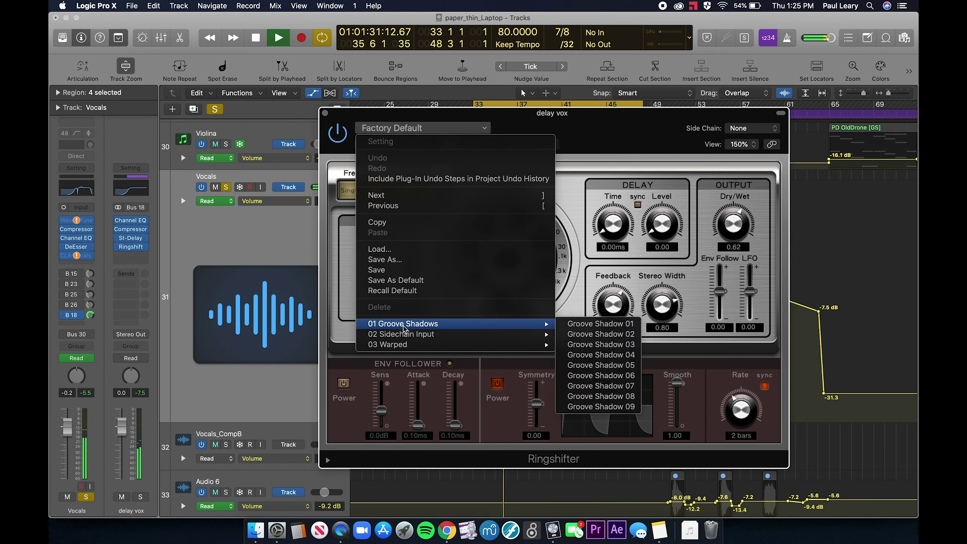
{"action": "mouse_move", "coordinate": [388, 344]}
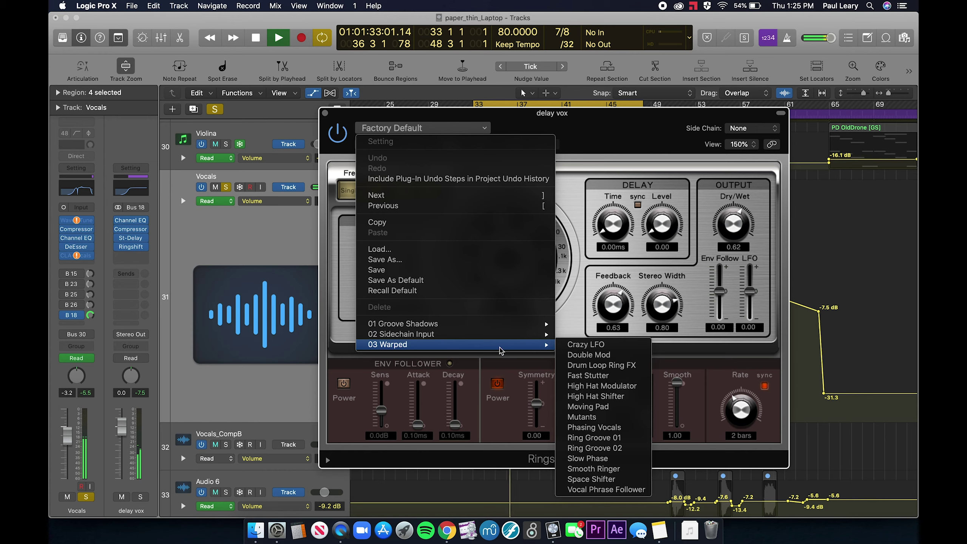
{"action": "left_click", "coordinate": [576, 358]}
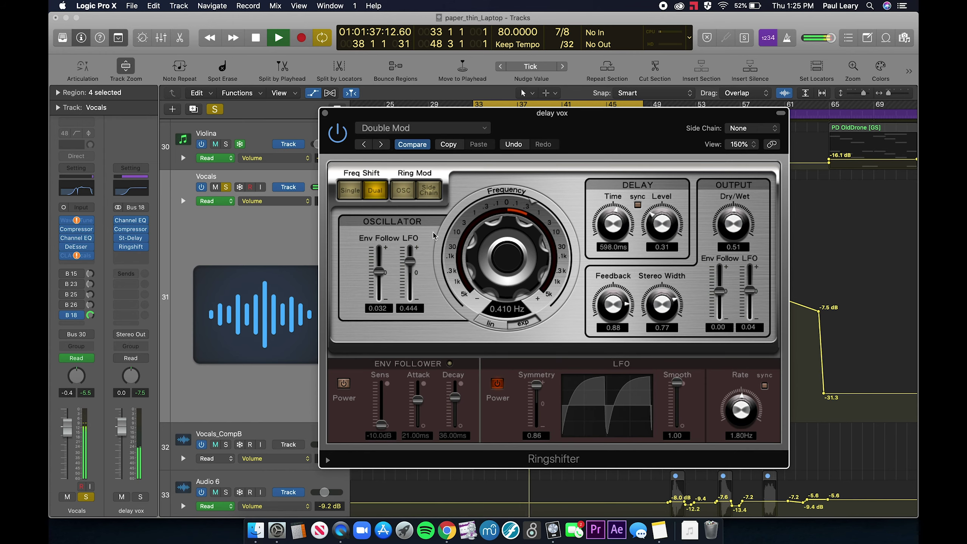
Audition the following Warped presets on the Ringshifter one by one up to Moving Pad, and stop playback there
{"action": "left_click", "coordinate": [381, 145]}
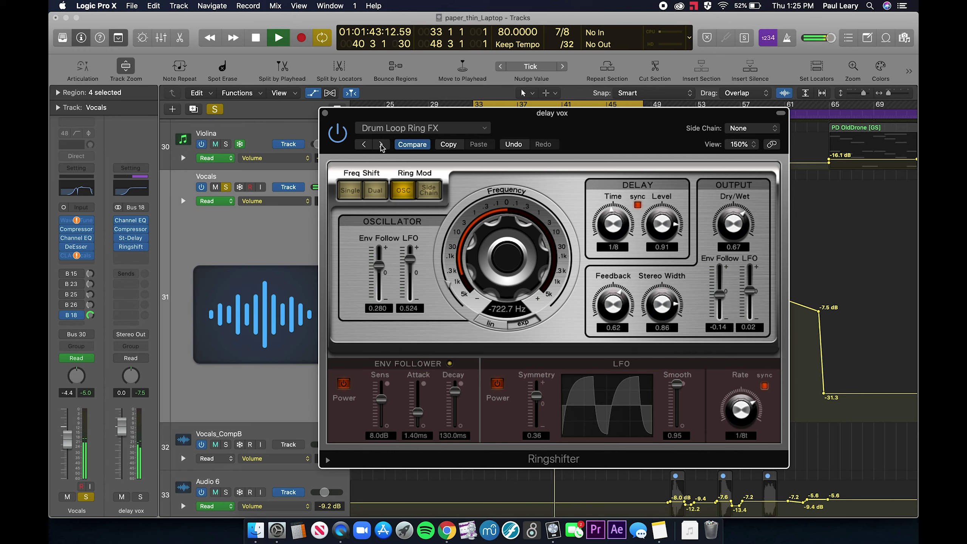
{"action": "left_click", "coordinate": [382, 144]}
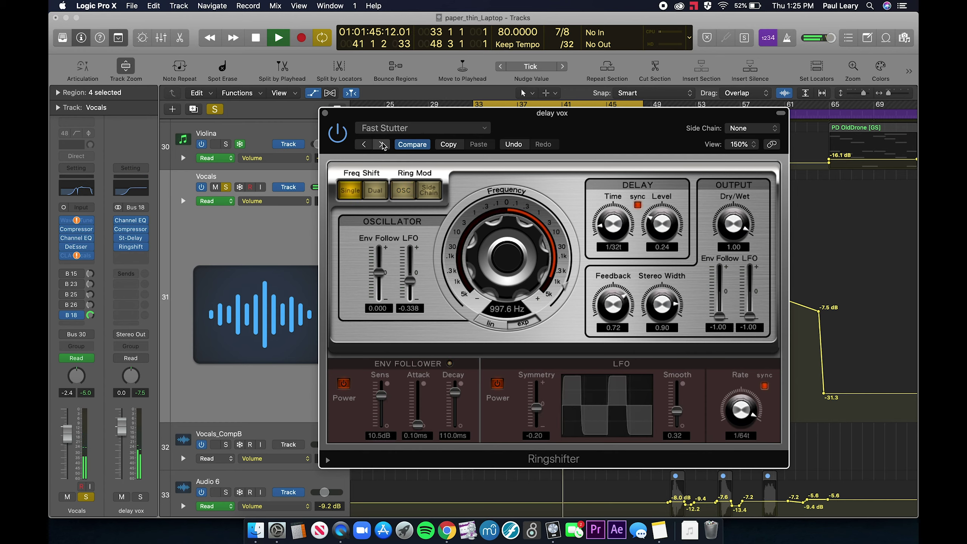
{"action": "left_click", "coordinate": [382, 144]}
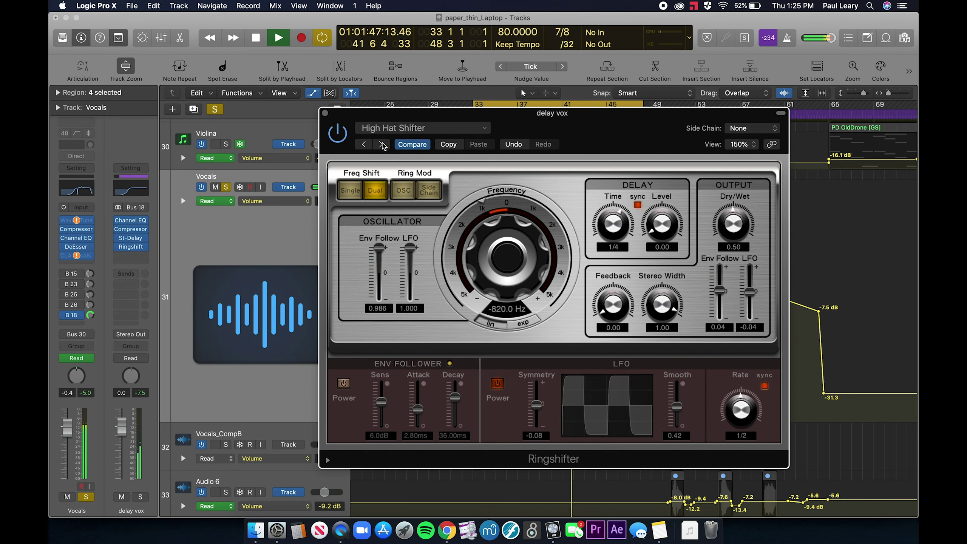
{"action": "left_click", "coordinate": [382, 145]}
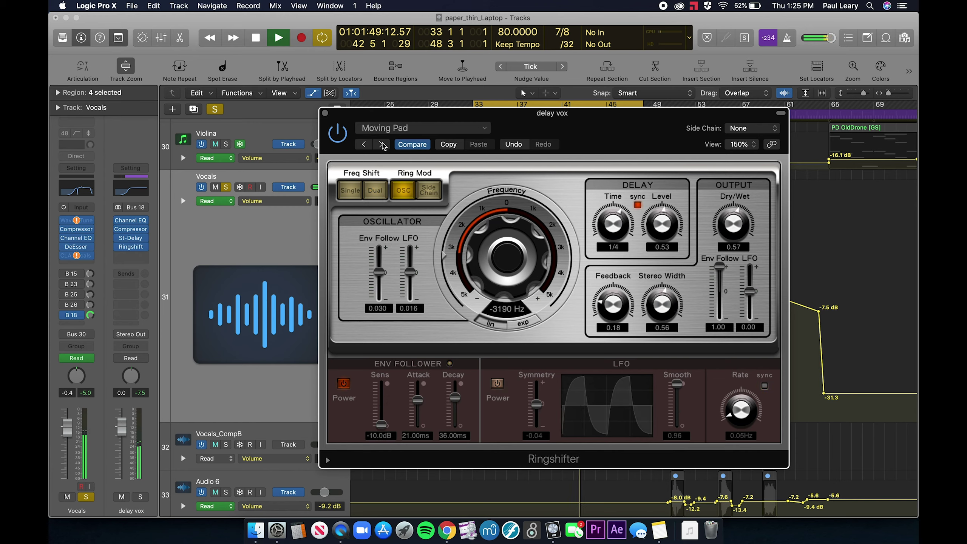
{"action": "key", "text": "space"}
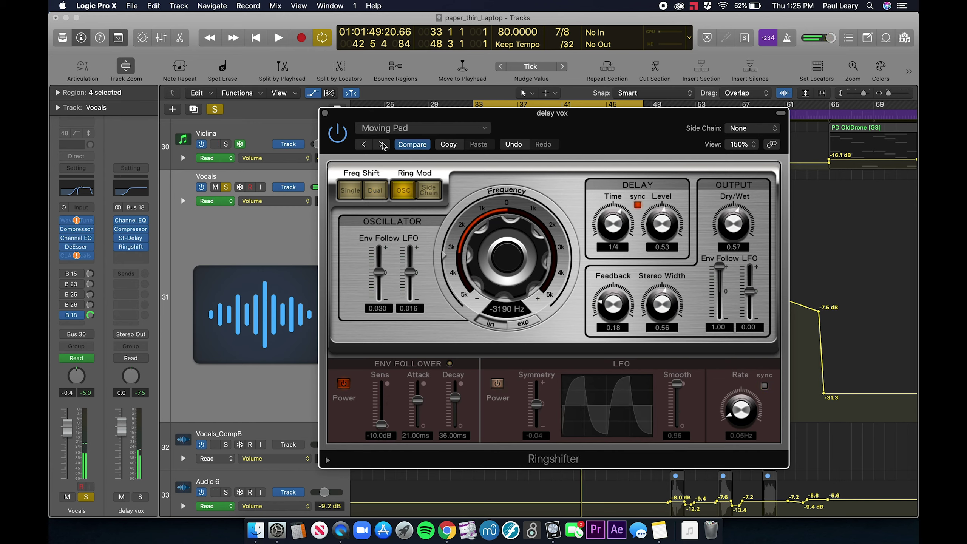